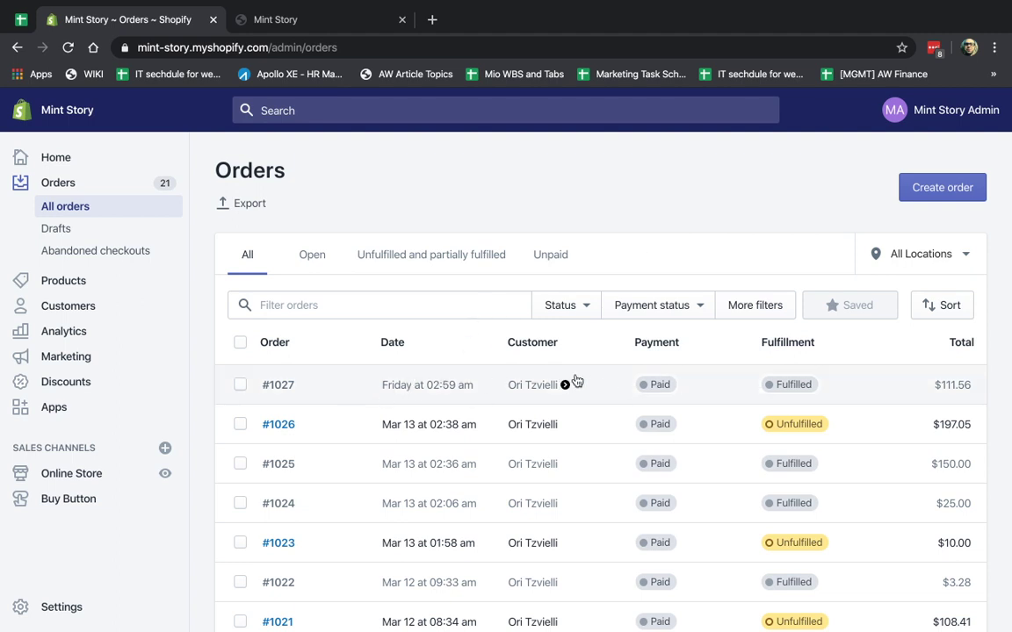
Open the newest order in the list and review its tags and item price
left_click(352, 389)
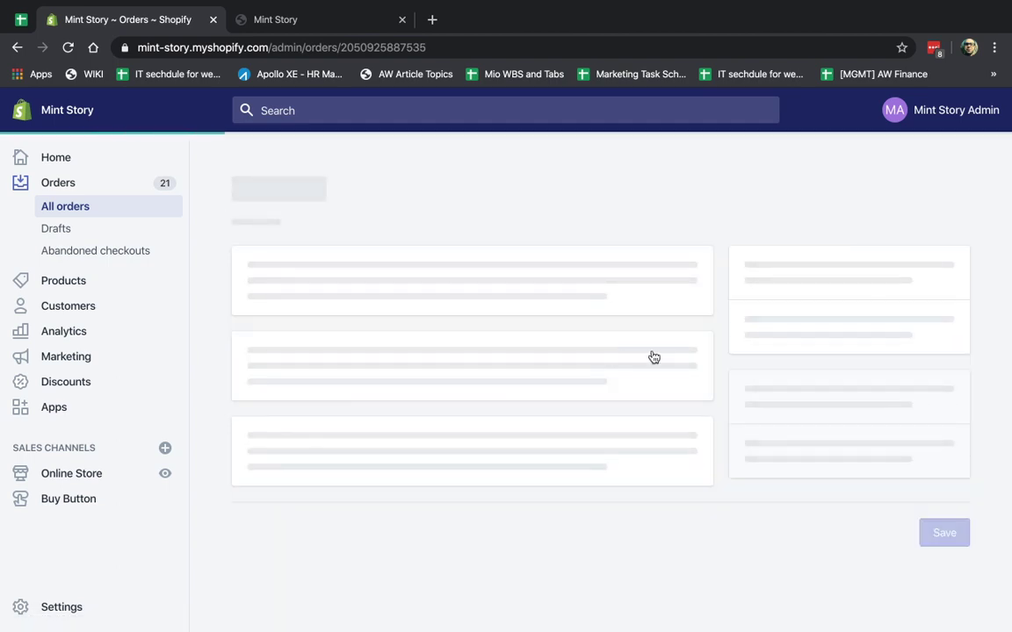
scroll(834, 351, "down", 9)
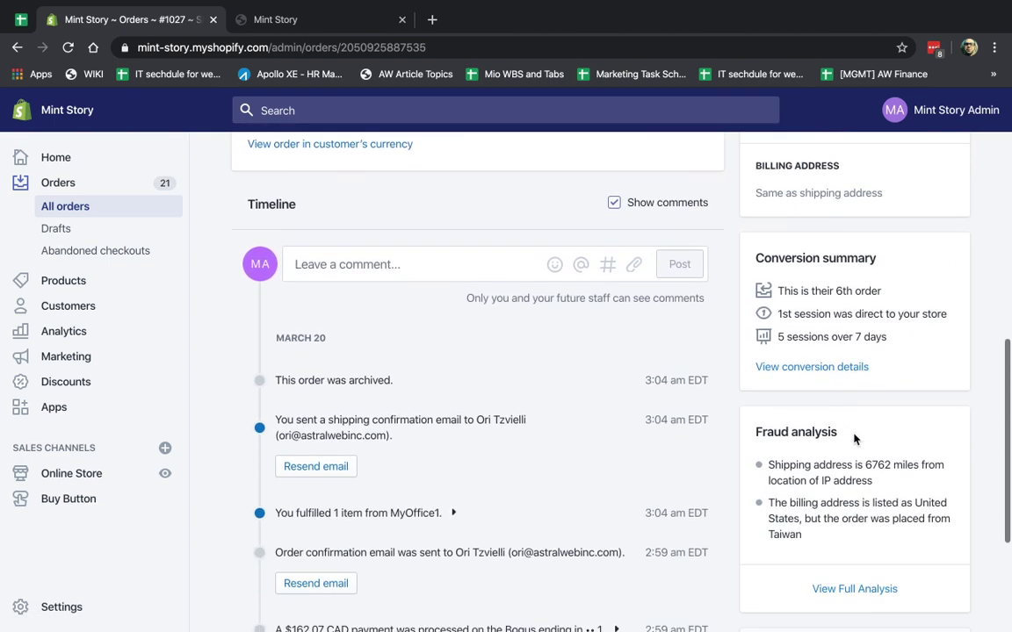
scroll(853, 439, "down", 1)
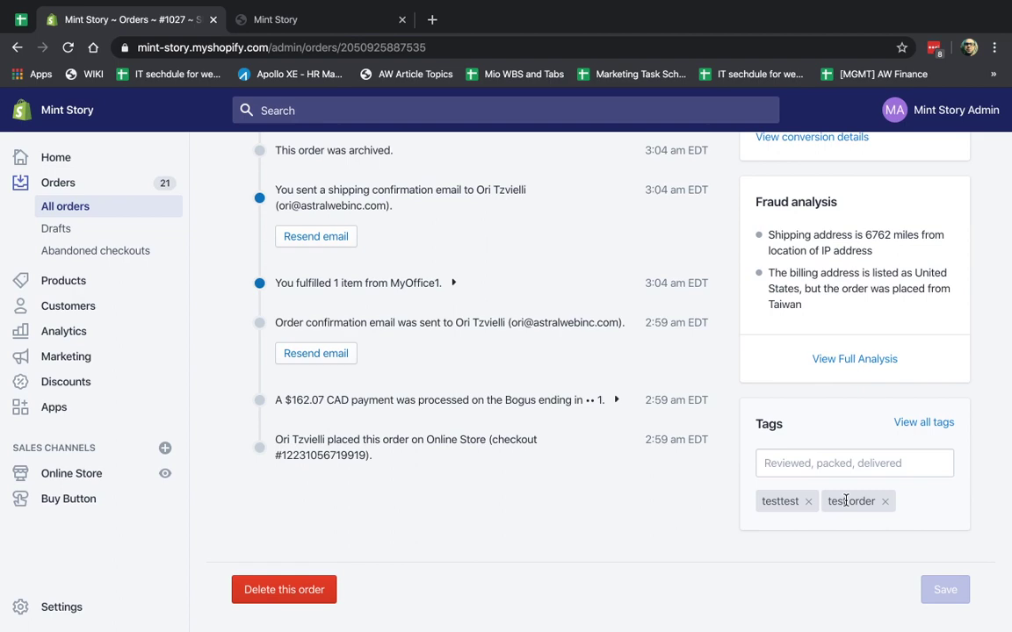
left_click(829, 461)
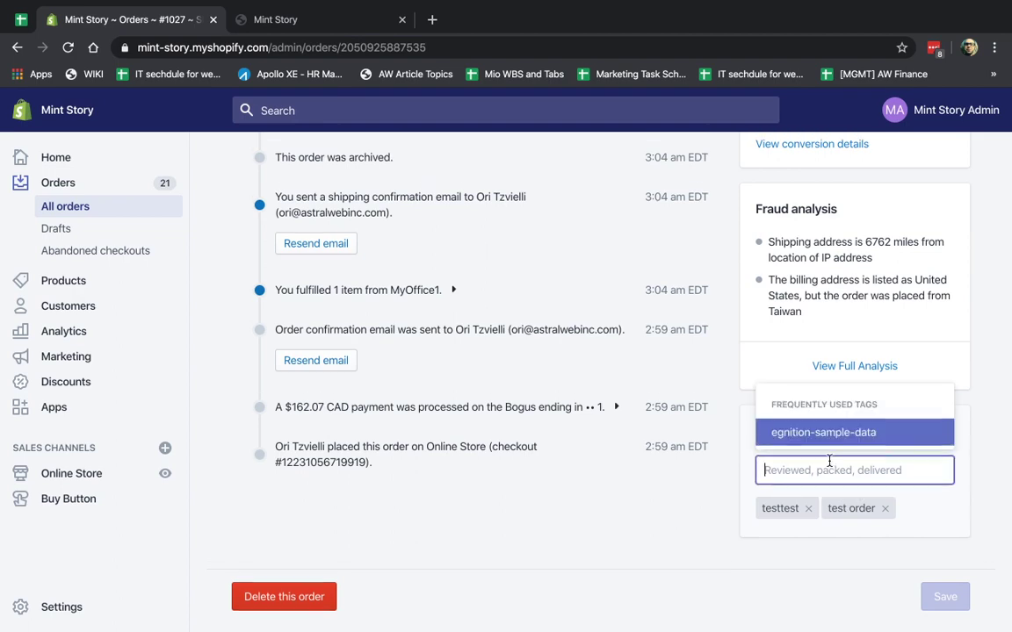
scroll(829, 461, "up", 10)
scroll(831, 466, "down", 2)
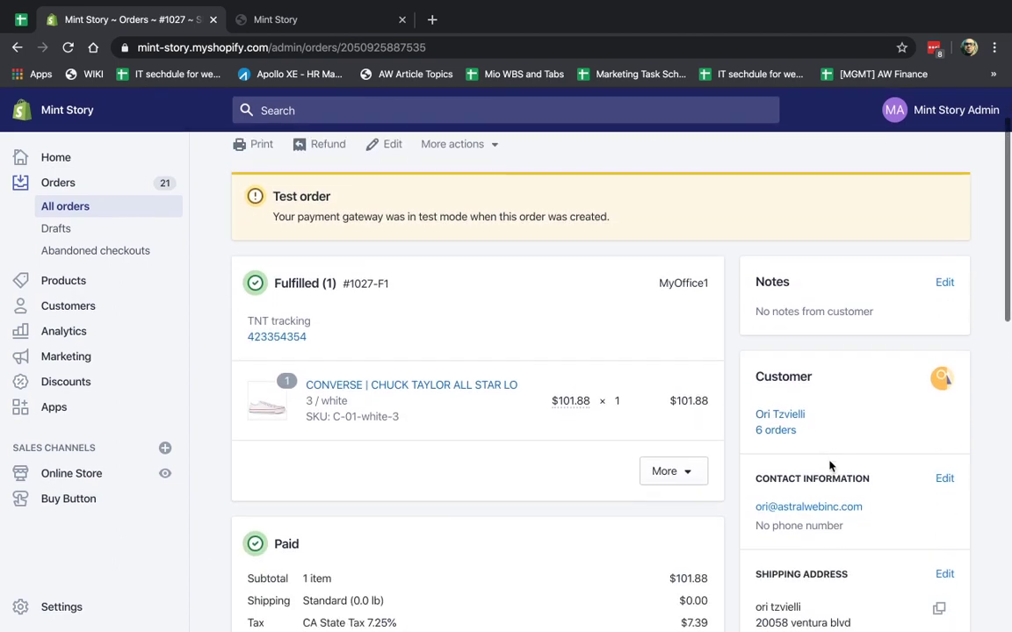
double_click(689, 354)
Add a new tag "100orders" to the open order and save the order
scroll(778, 378, "down", 8)
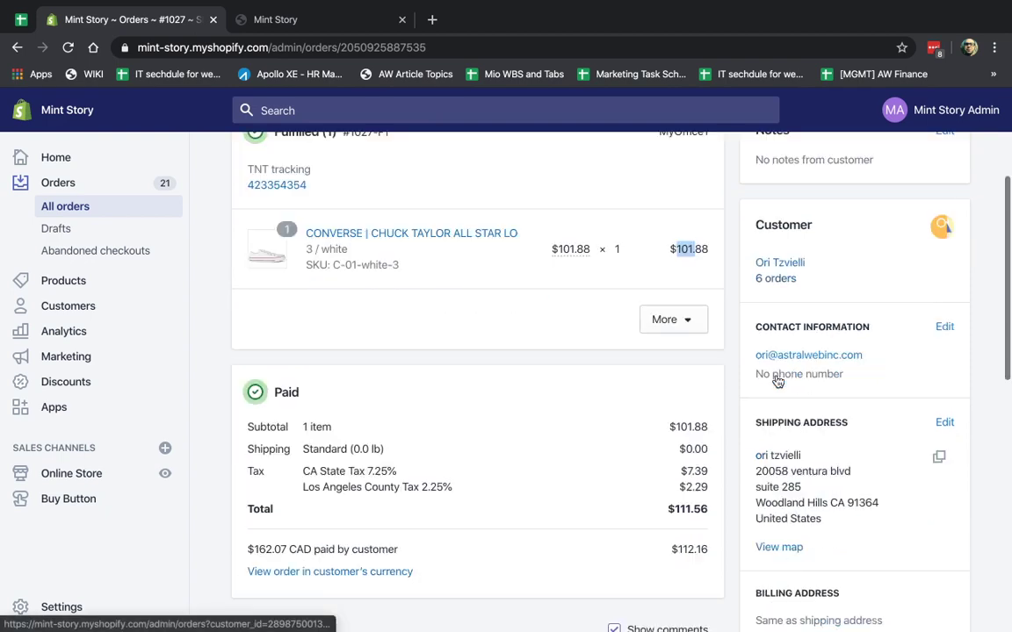
scroll(776, 375, "down", 2)
left_click(806, 465)
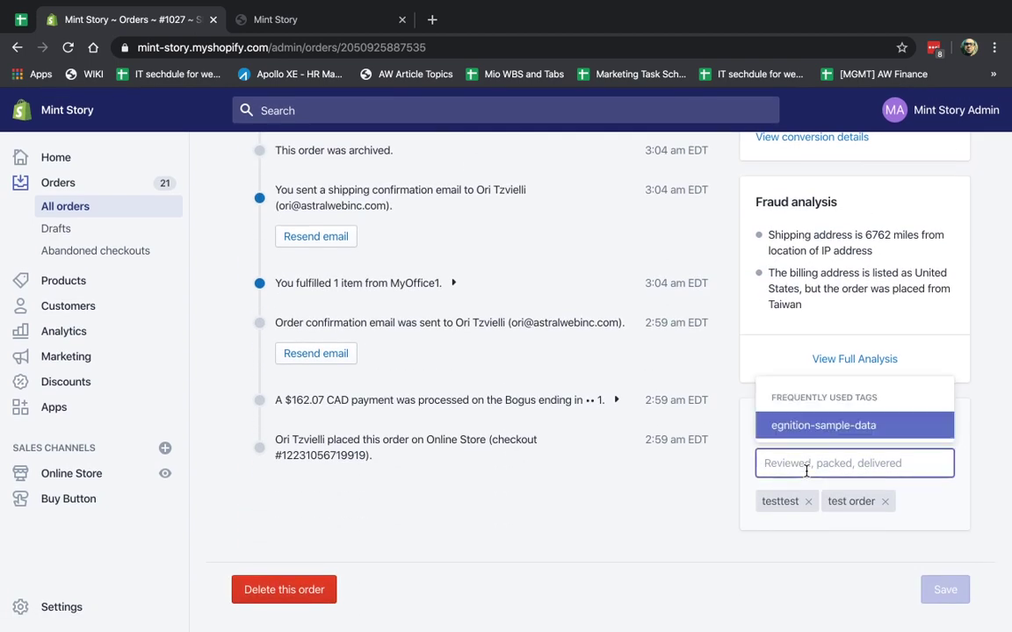
type("100orders")
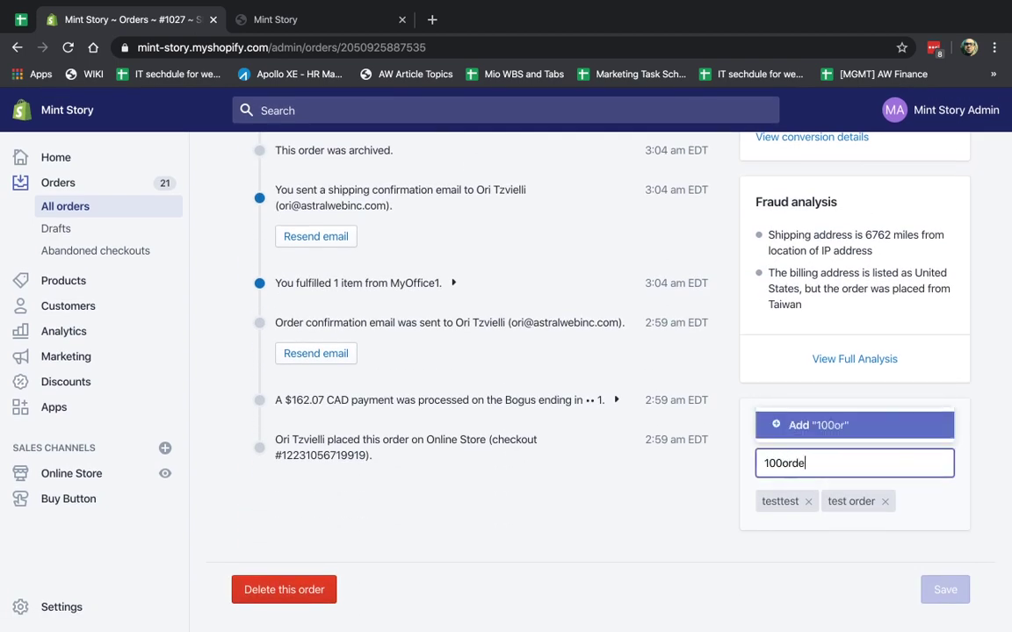
left_click(816, 427)
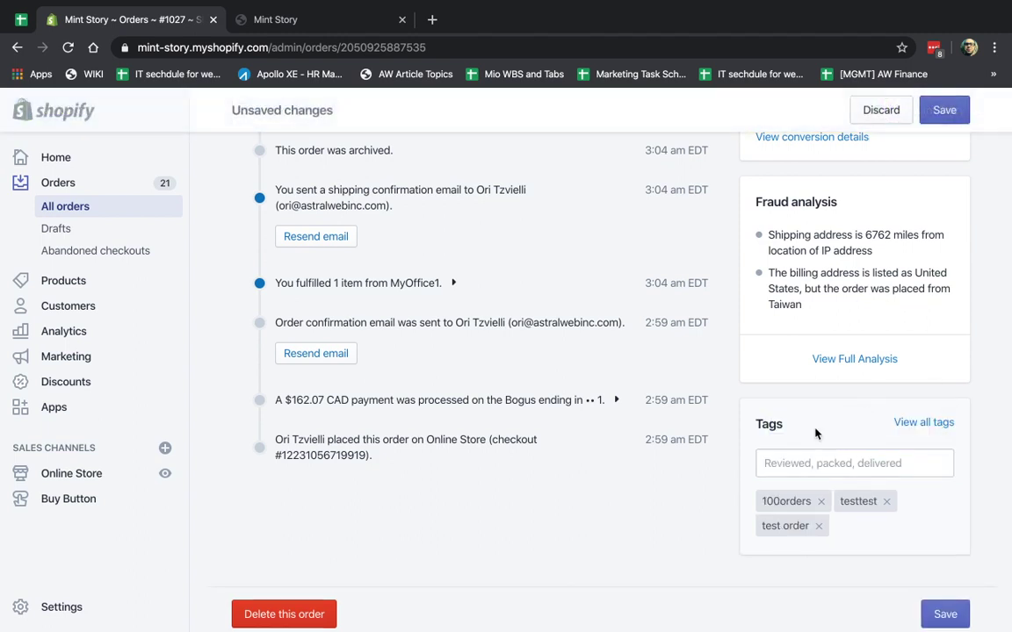
left_click(938, 608)
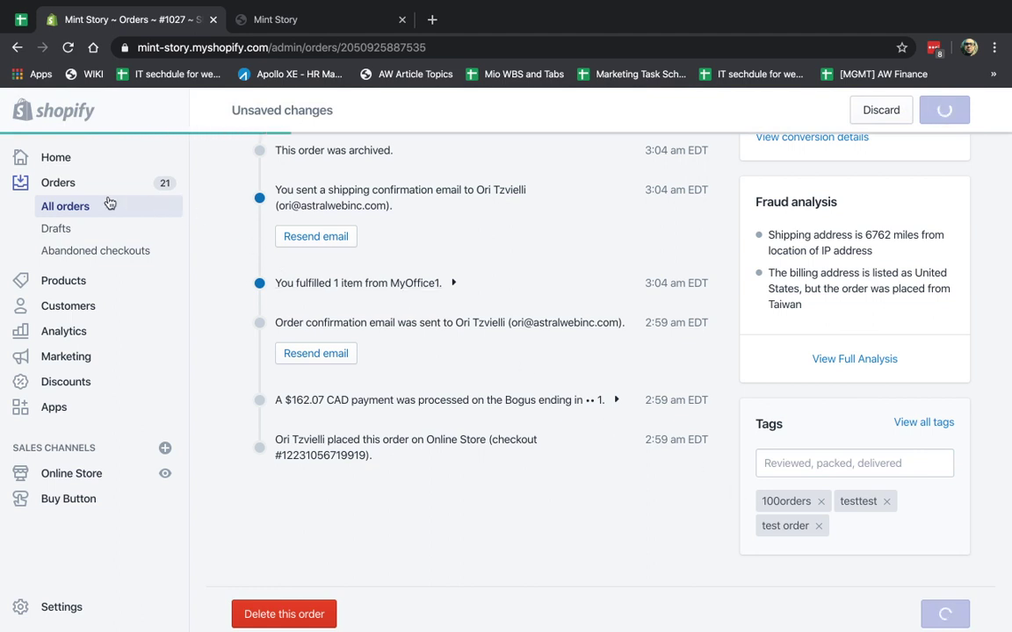
Open the $108.41 order placed on Mar 12 at 08:34 am, apply the existing tag "100orders", and save it
left_click(74, 207)
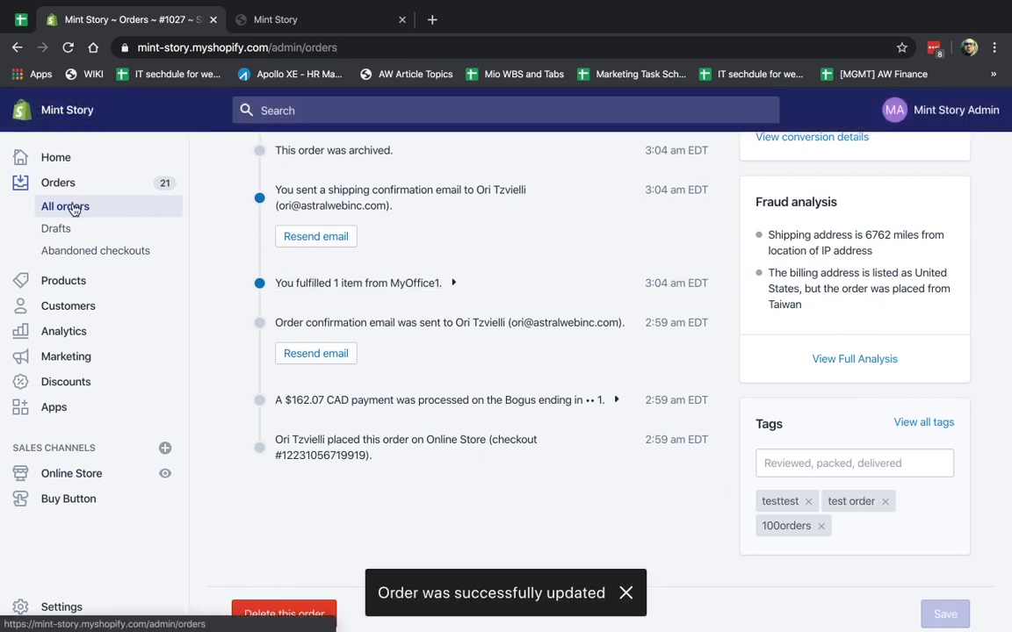
scroll(598, 433, "down", 3)
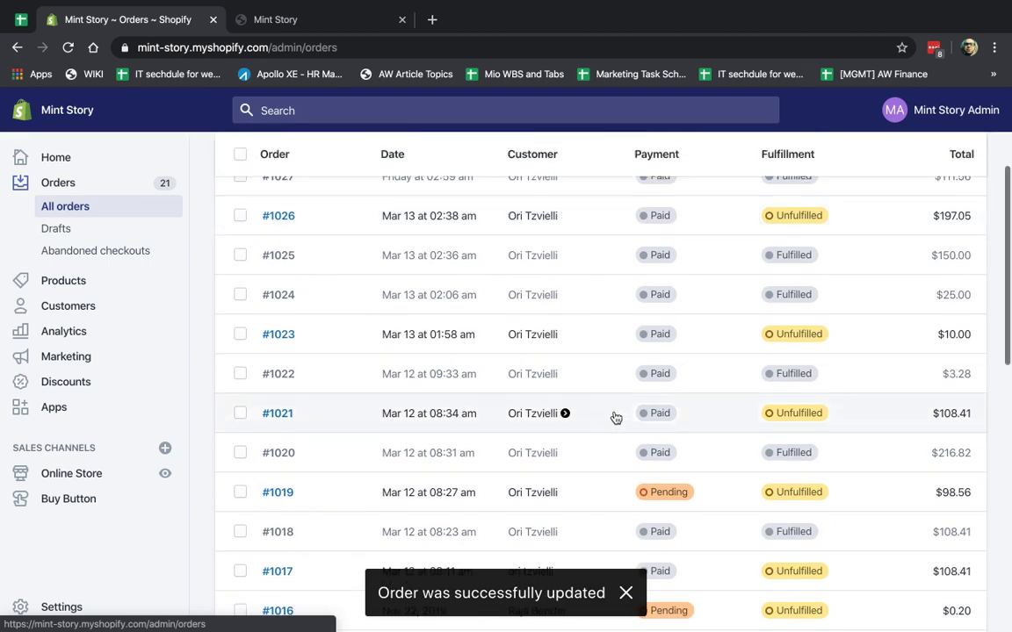
left_click(580, 412)
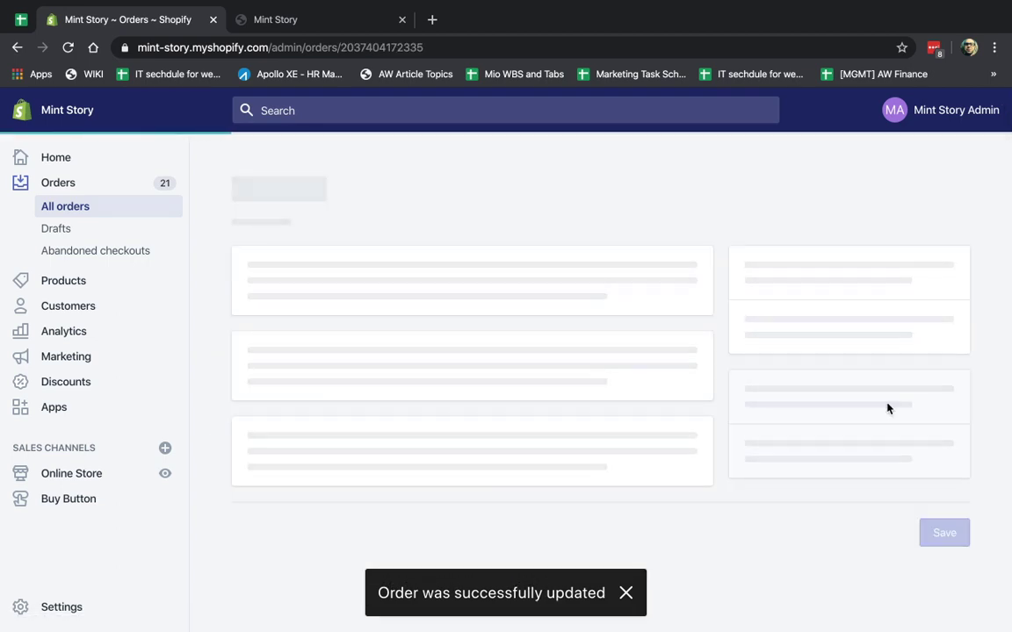
scroll(888, 408, "down", 10)
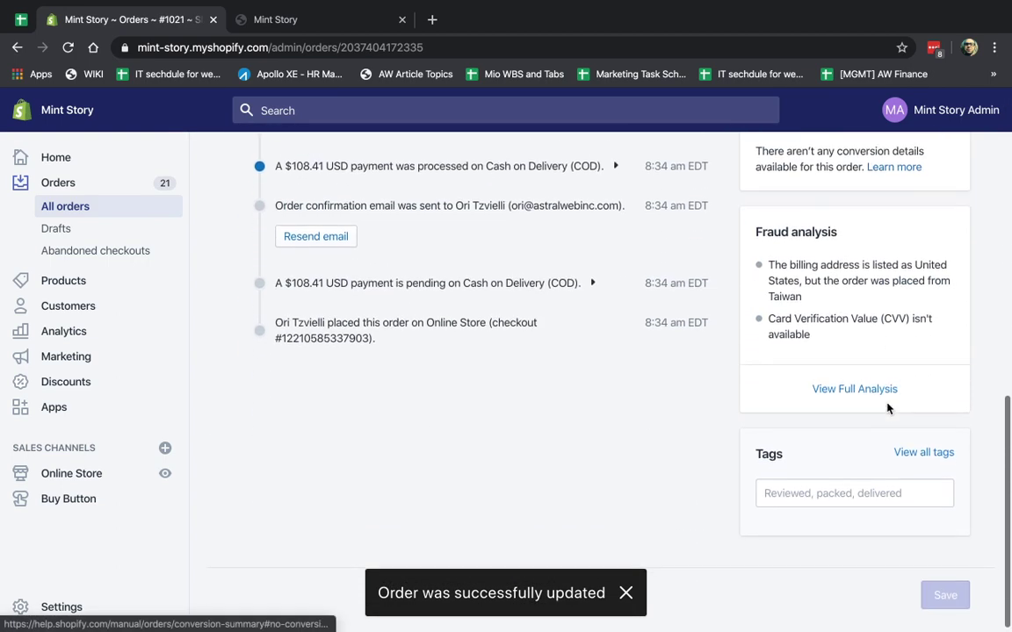
left_click(847, 490)
type("1")
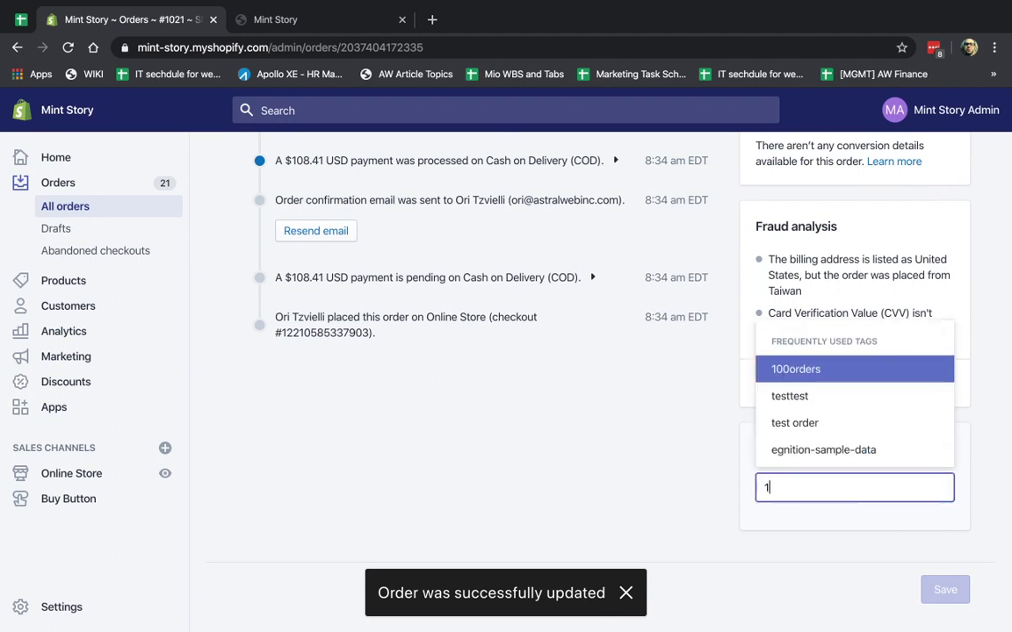
type("00")
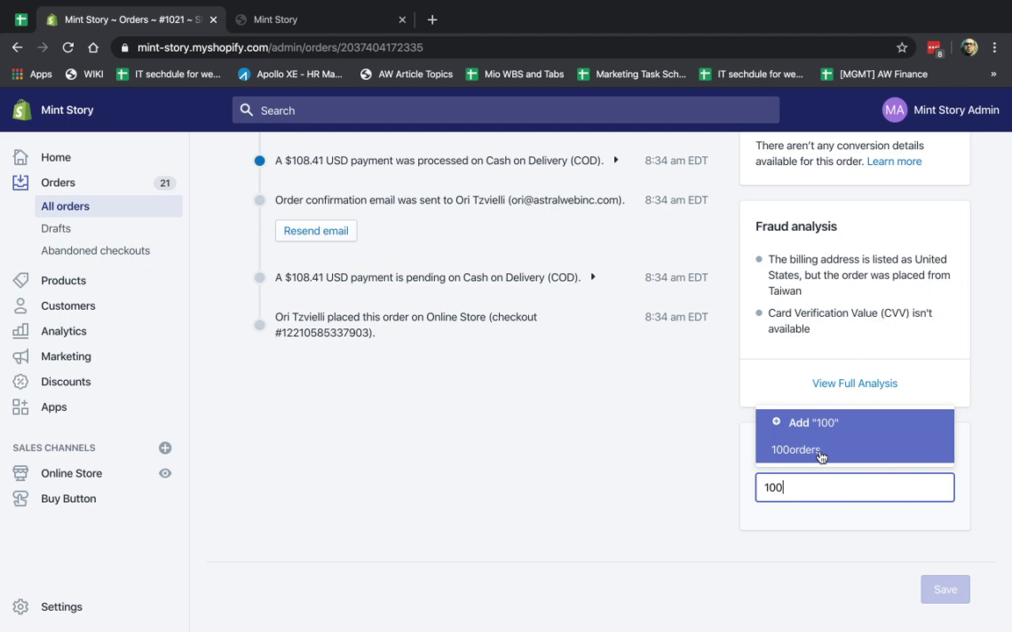
left_click(819, 457)
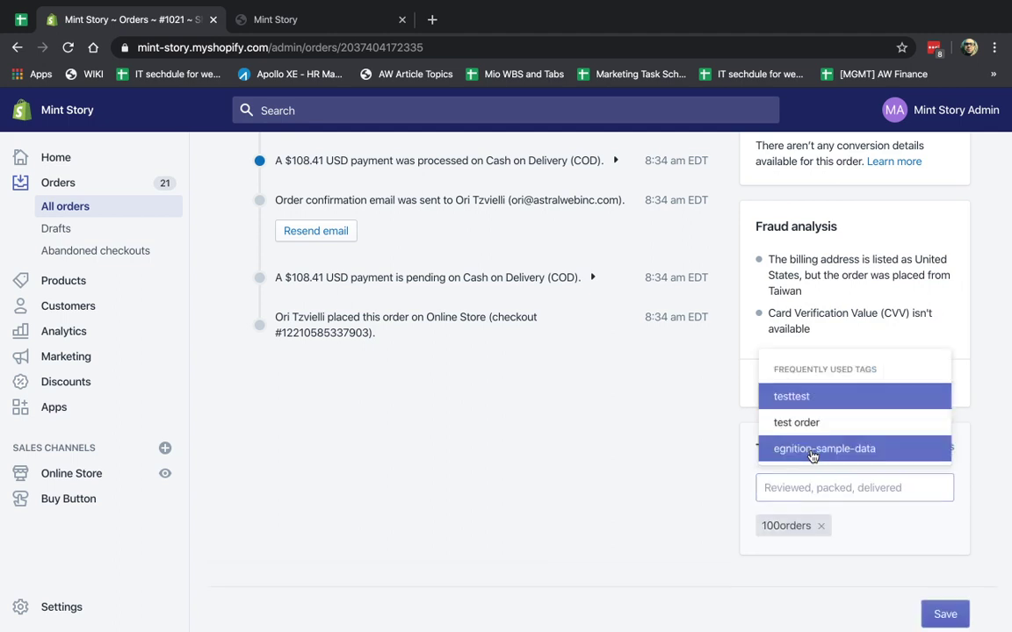
left_click(944, 612)
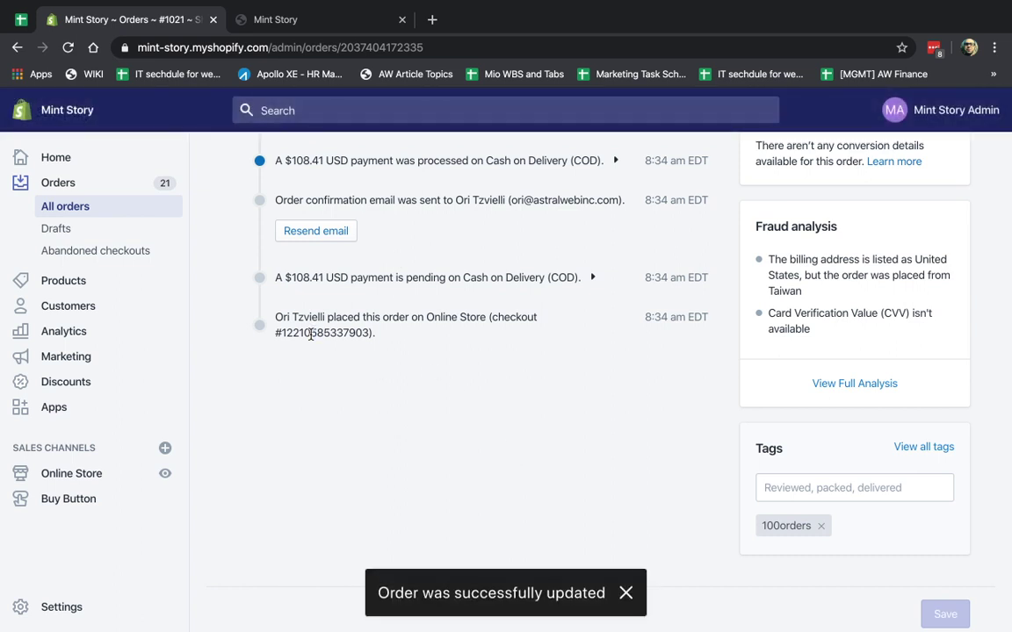
left_click_drag(309, 333, 378, 334)
Return to the list of all orders and search it for "100"
left_click(84, 204)
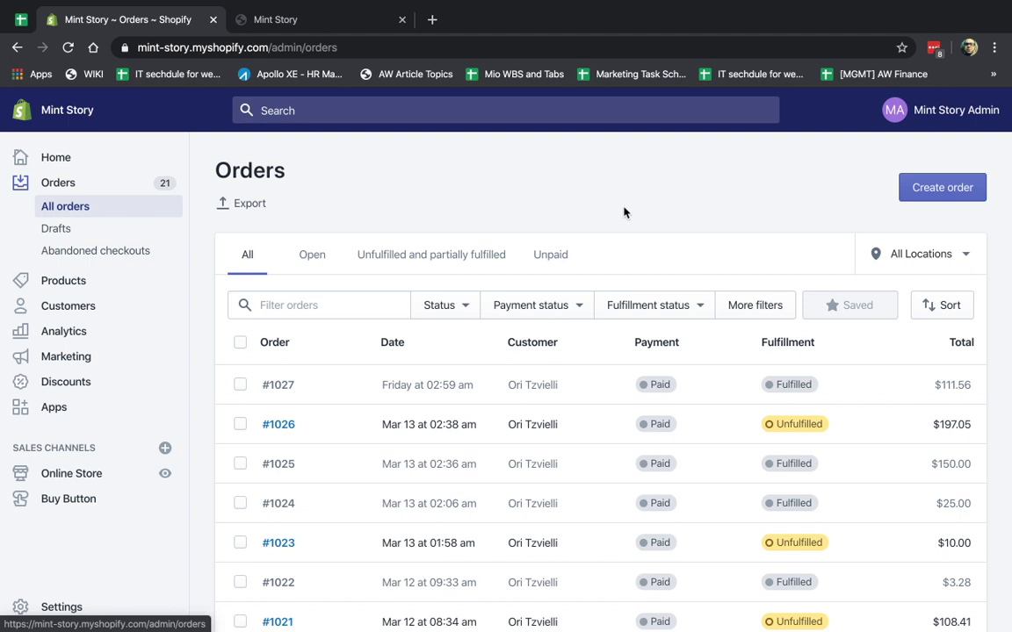
left_click(373, 307)
type("100")
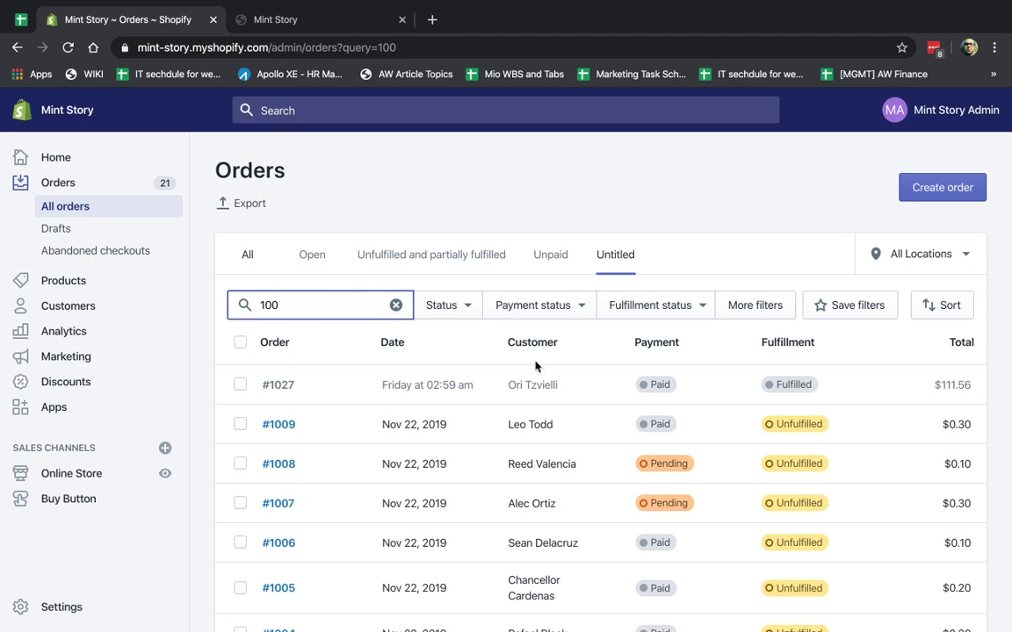
Filter the orders list to those tagged with "100orders"
left_click(747, 307)
left_click(786, 276)
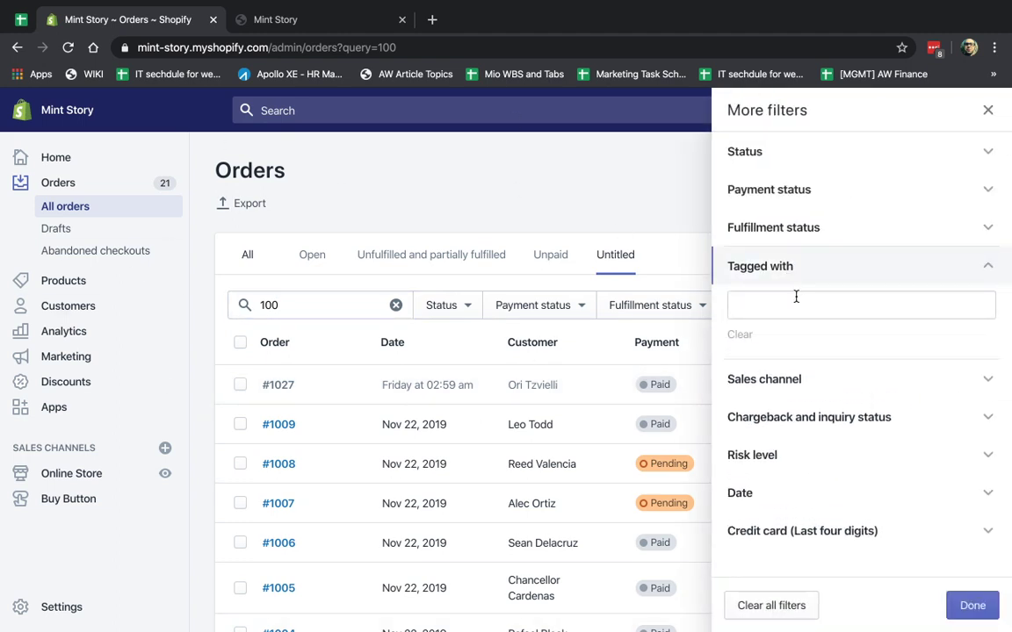
left_click(794, 299)
type("100")
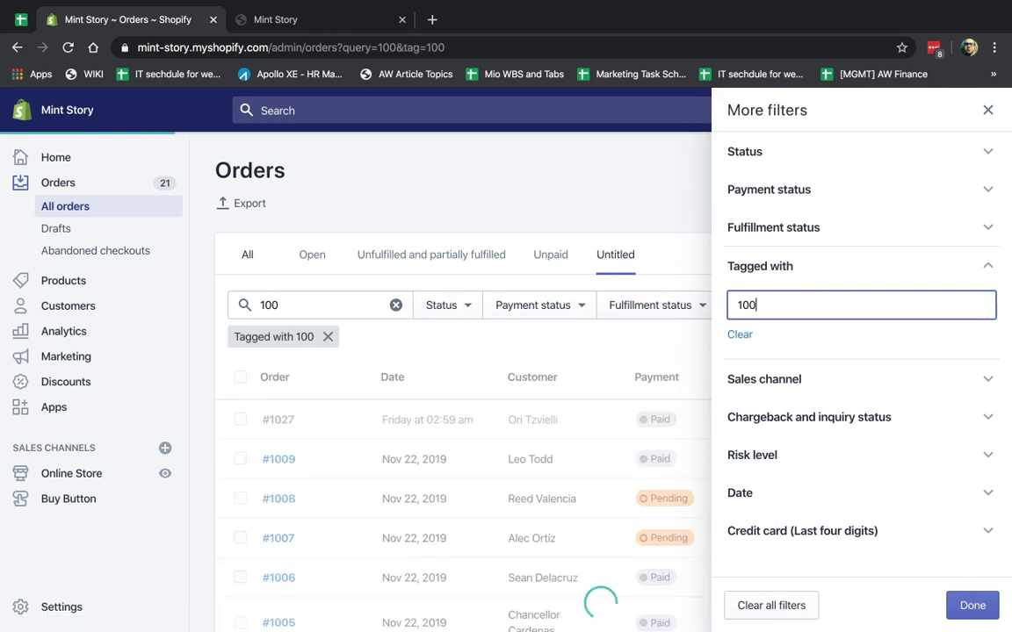
type("orders")
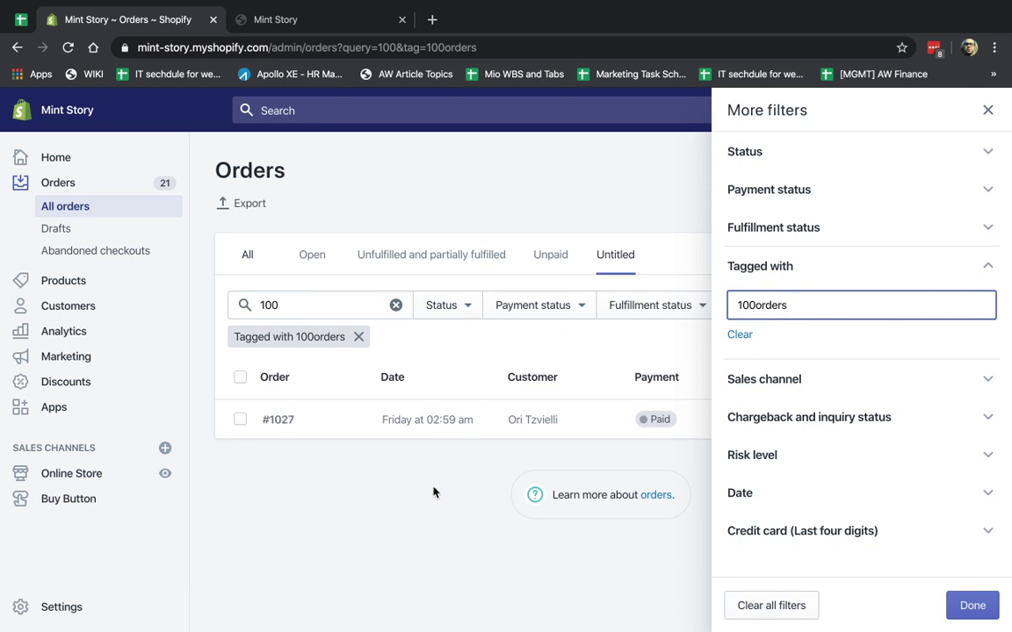
left_click(428, 519)
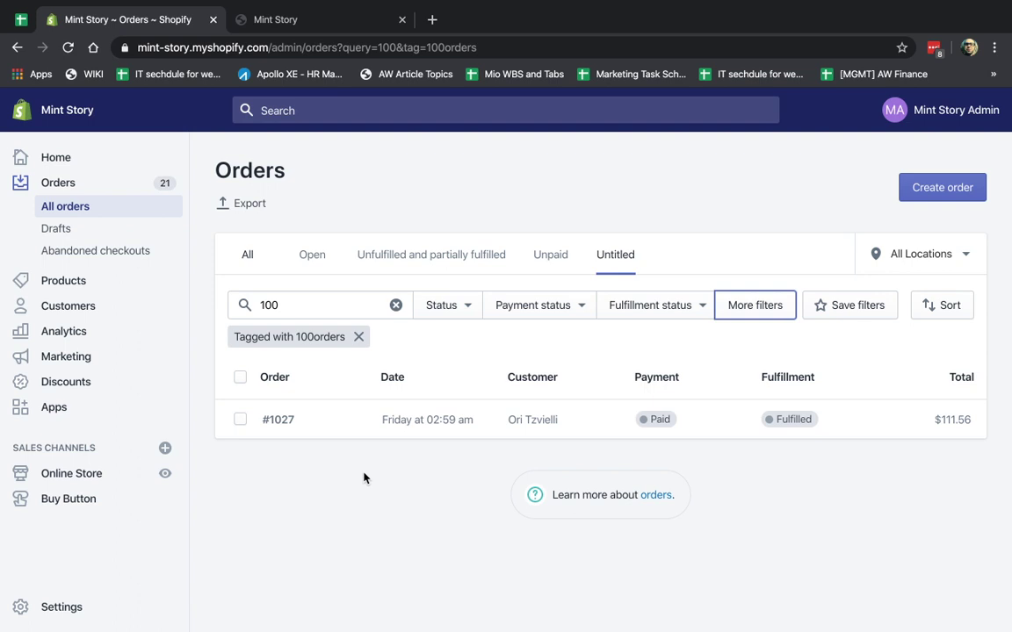
Clear the search text from the orders list, keeping the tag filter, and review that filter's value
double_click(340, 309)
key("BackSpace")
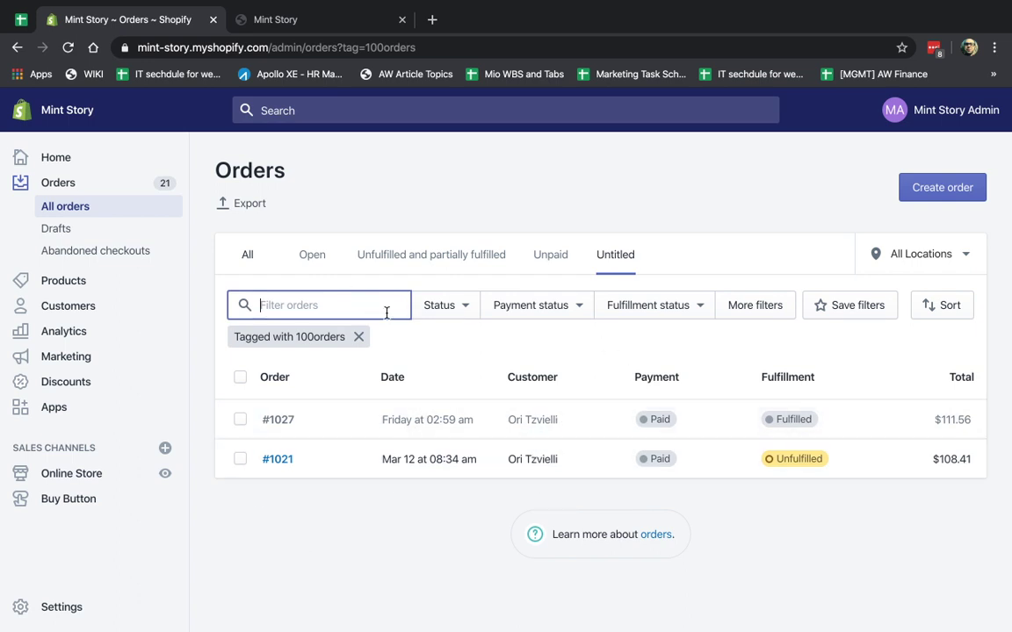
left_click(758, 304)
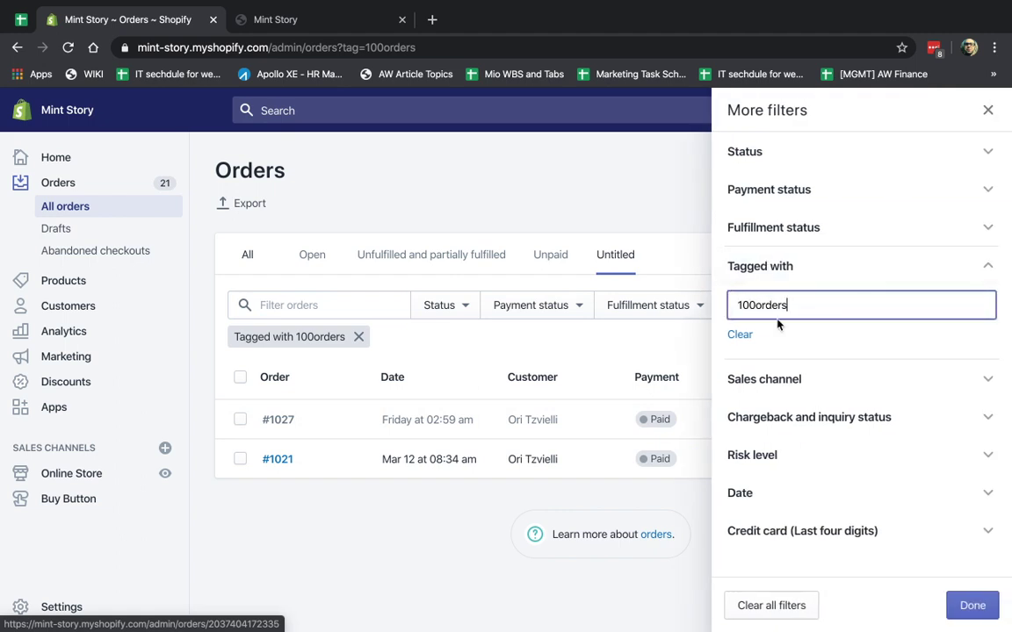
left_click(440, 560)
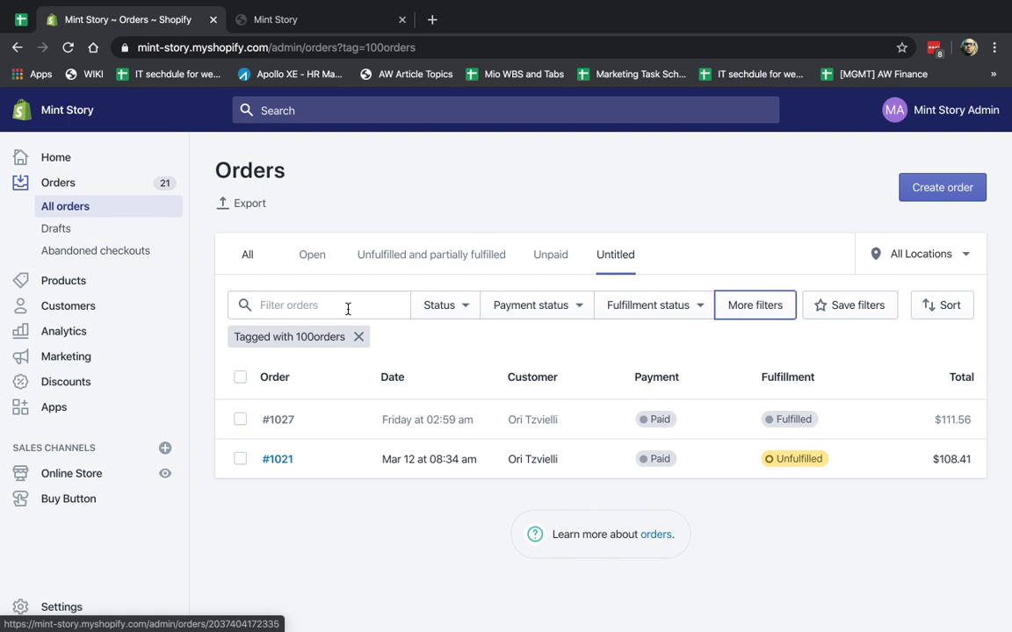
Save the tag filter as "orders with 100", and switch from all orders back to the saved view
left_click(833, 310)
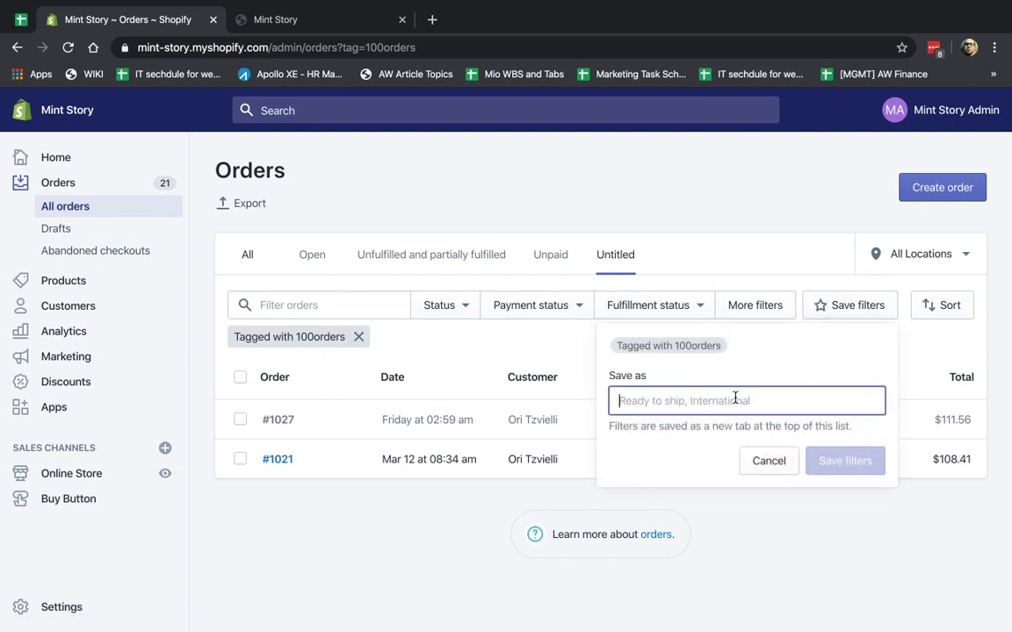
type("order")
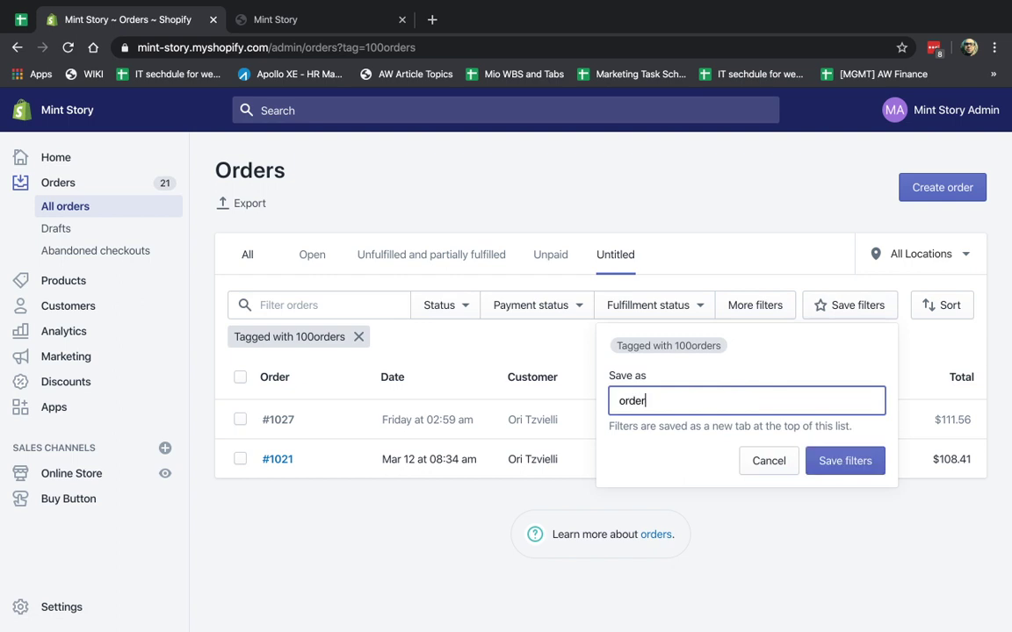
type("s with 100")
left_click(832, 472)
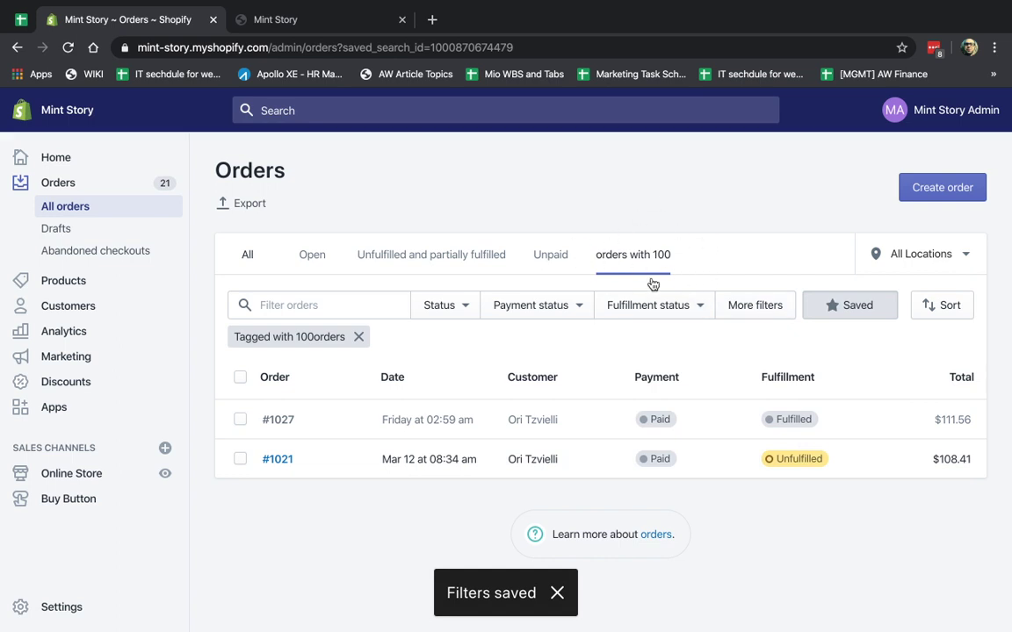
left_click(243, 254)
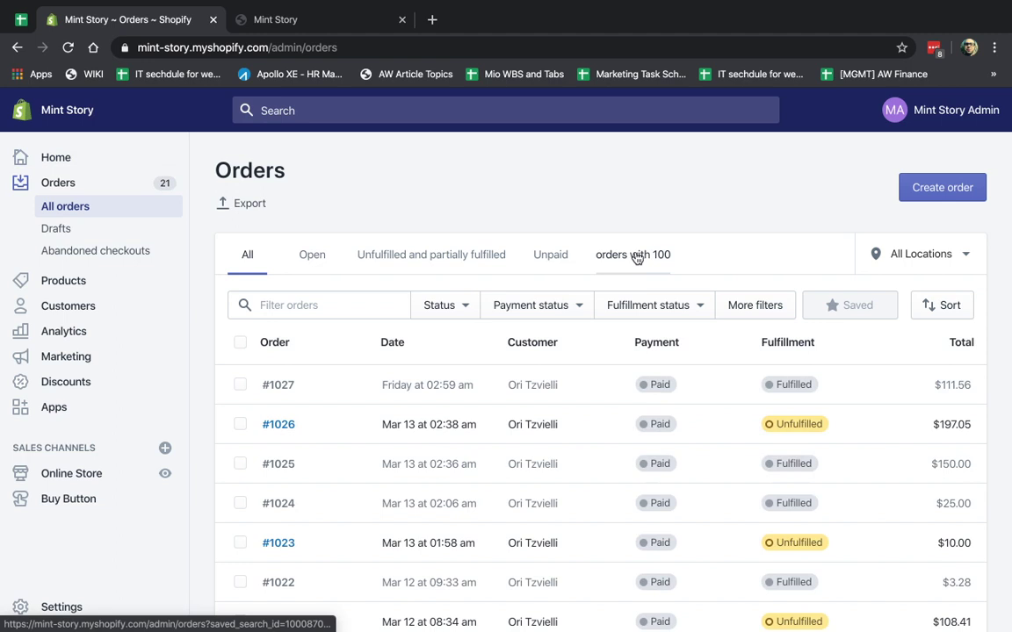
left_click(638, 259)
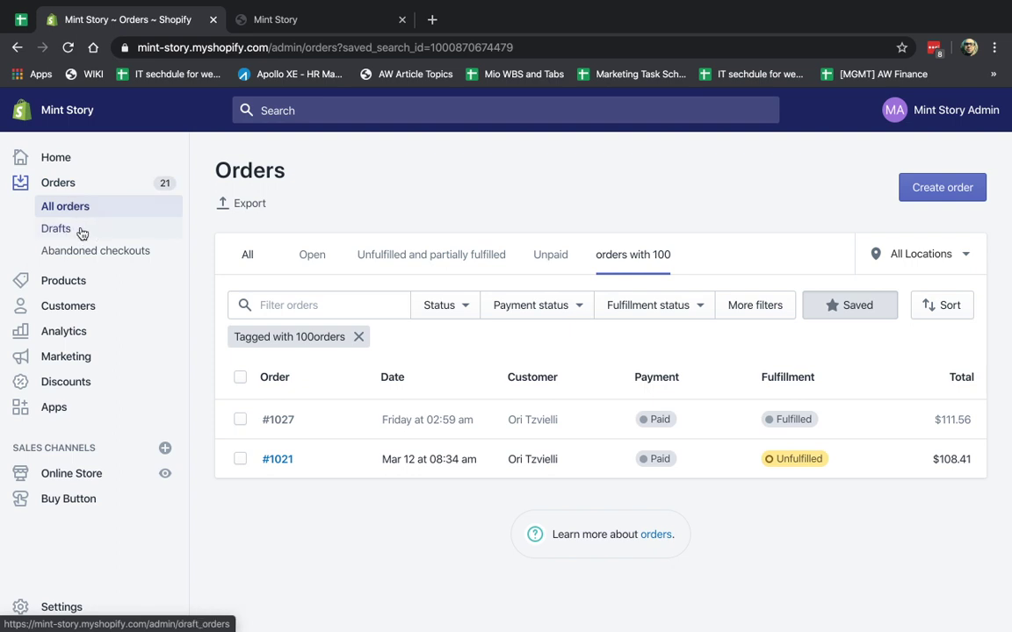
Open the Adidas Sticker product and view its tags section
left_click(83, 281)
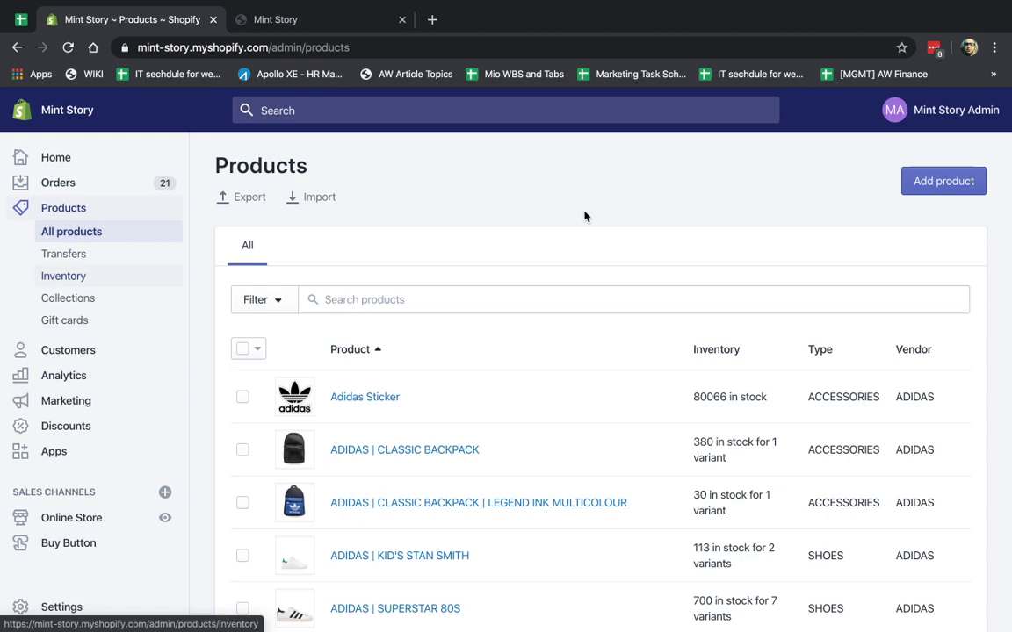
left_click(368, 397)
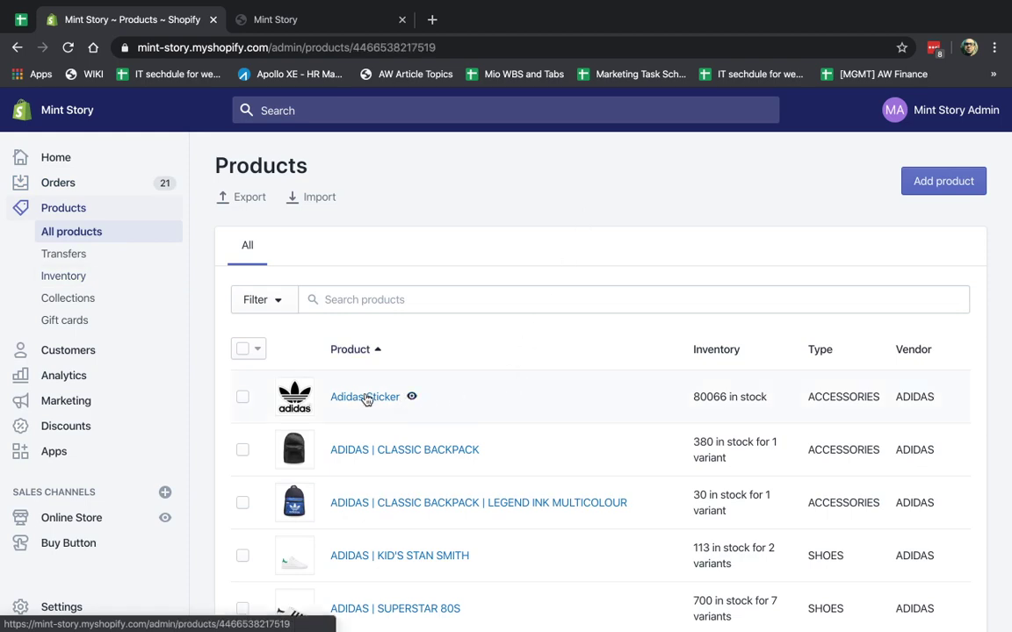
scroll(924, 404, "down", 6)
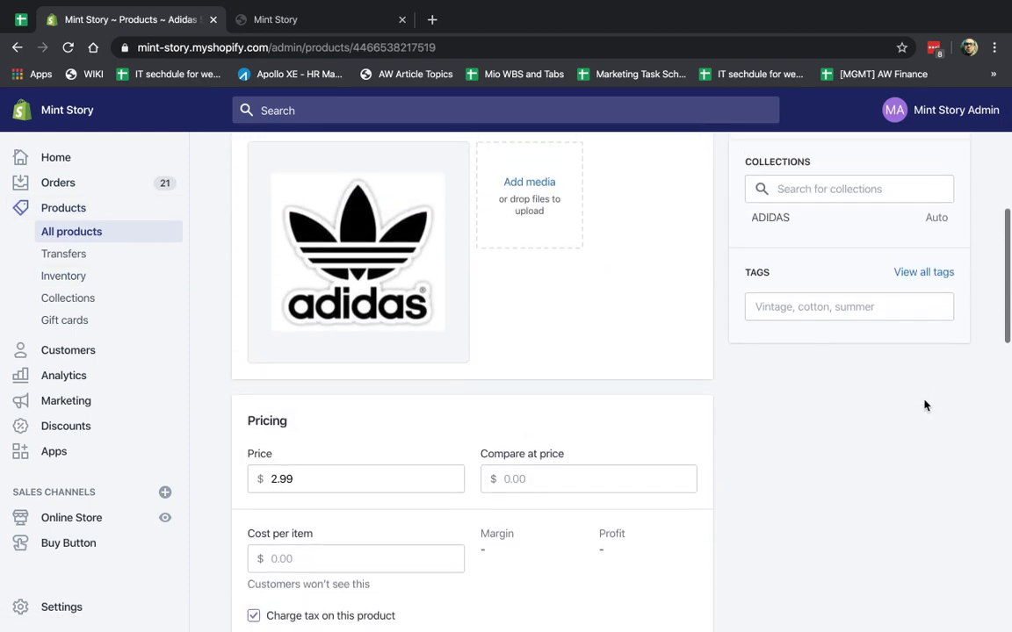
Add a new tag "stickers" to the Adidas sticker product
scroll(923, 404, "up", 1)
left_click(823, 342)
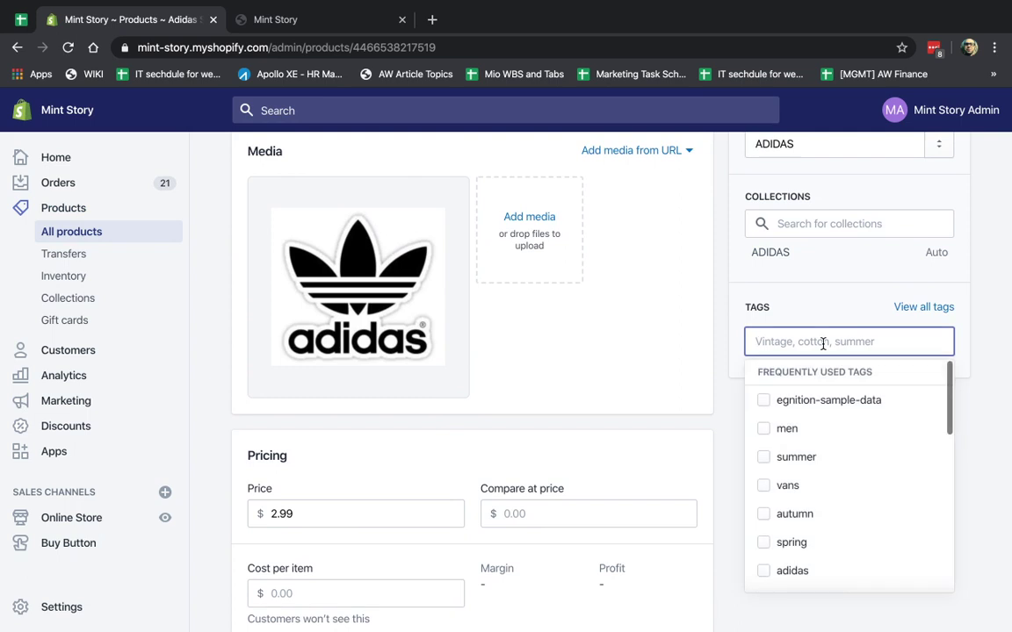
type("stickers")
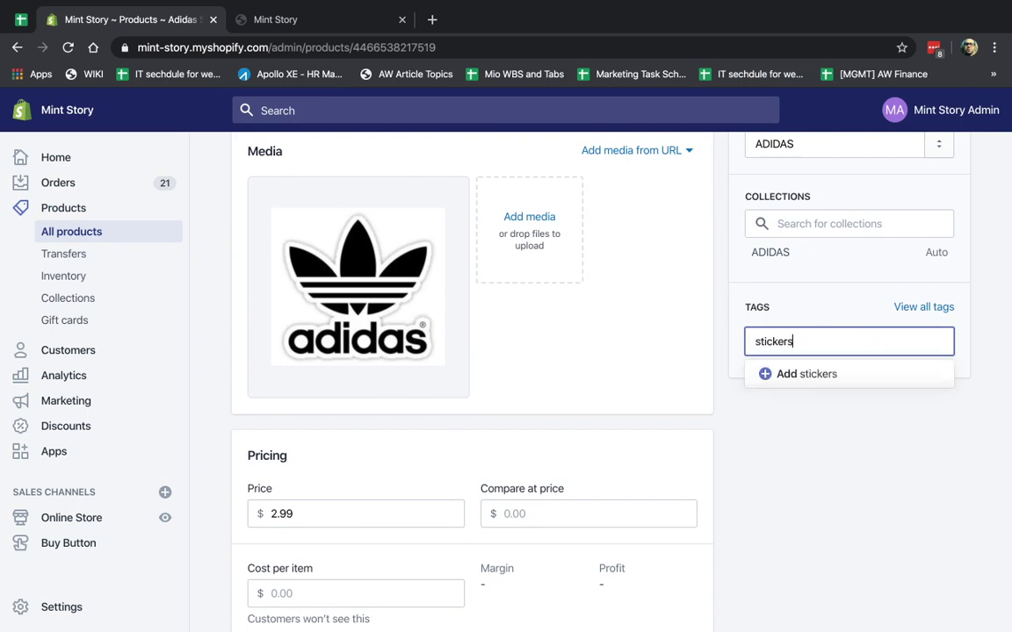
left_click(823, 373)
left_click(816, 341)
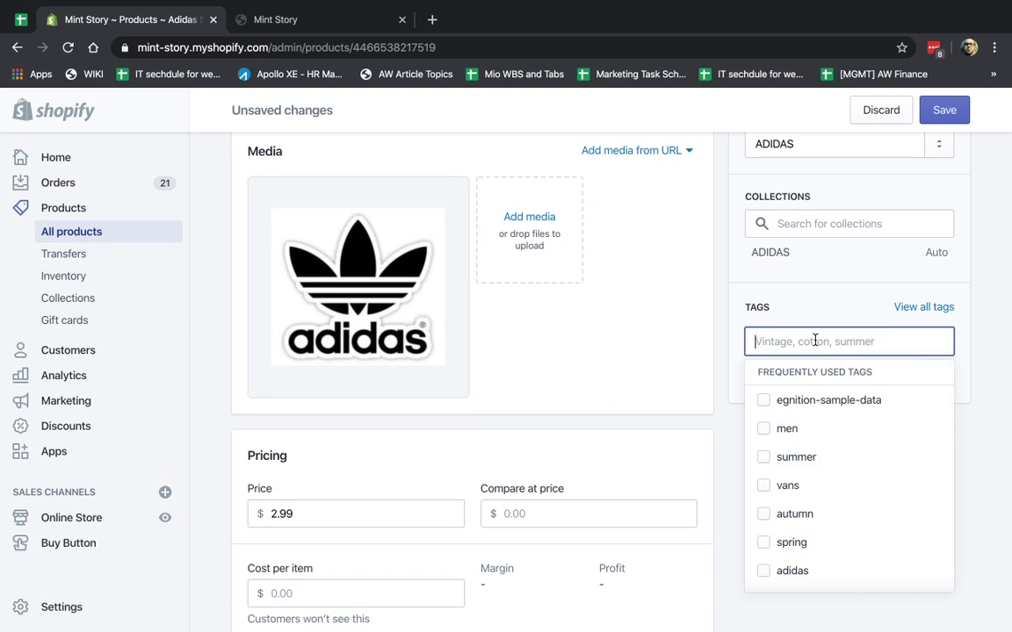
left_click(966, 375)
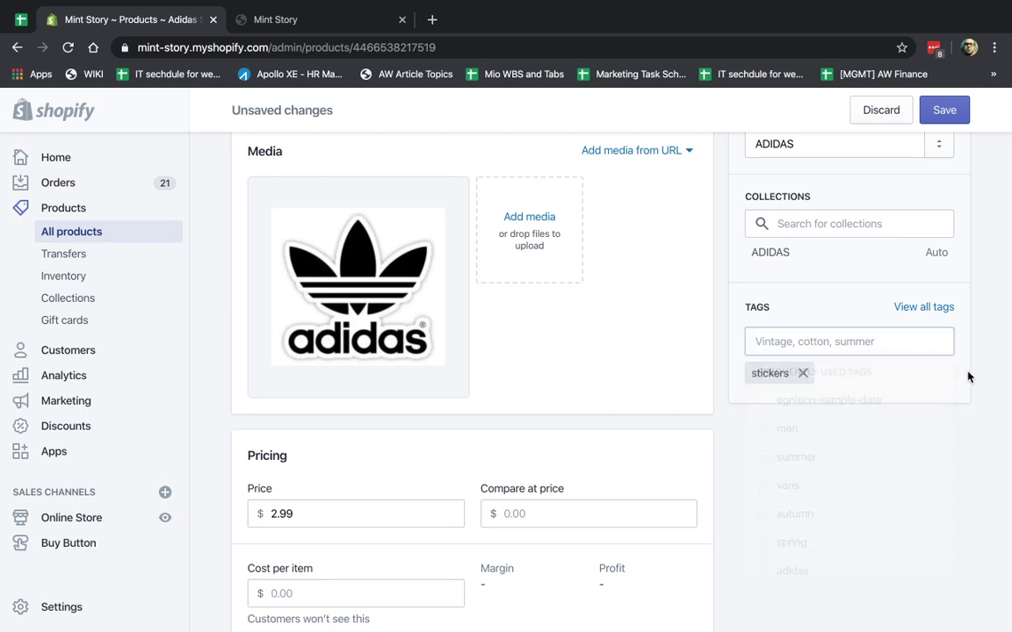
Remove the applied "stickers" tag in the product's full tag list and confirm the change
left_click(927, 309)
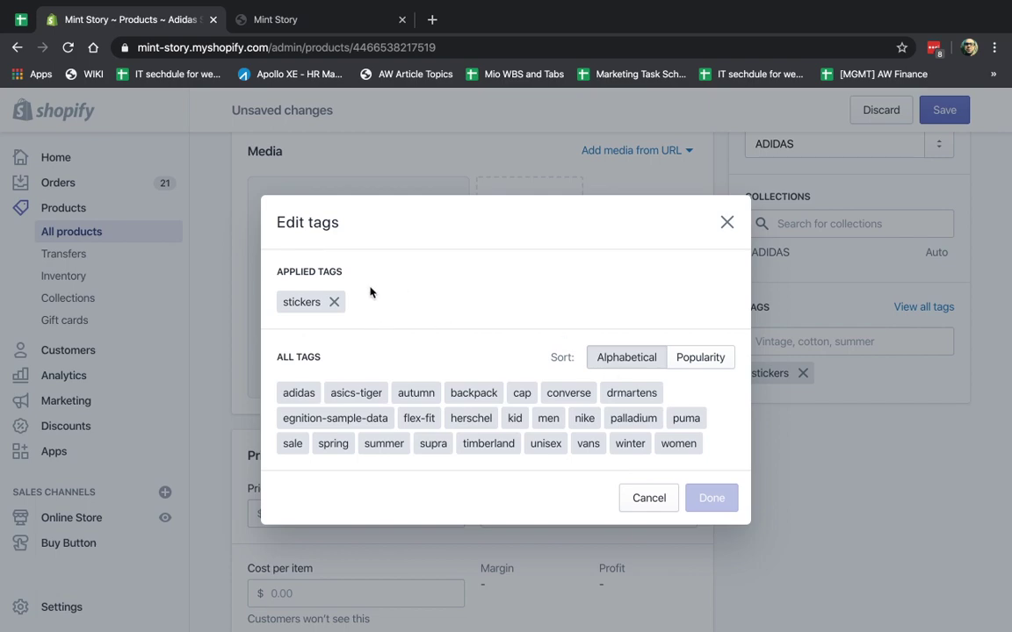
left_click(333, 301)
left_click(708, 493)
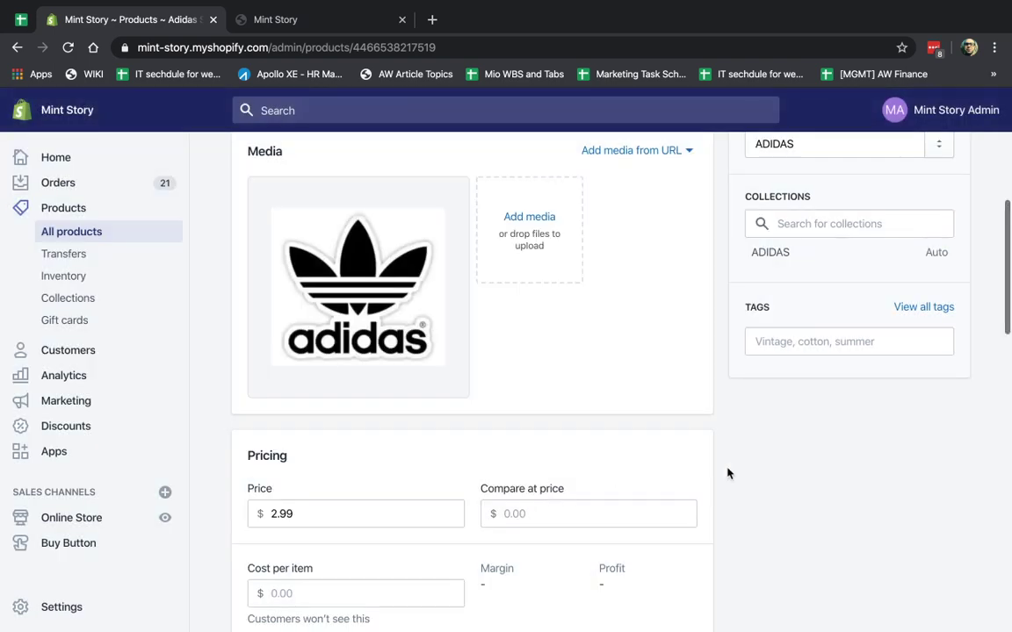
View all product tags sorted by popularity and in alphabetical order, and close the list without applying any
left_click(922, 307)
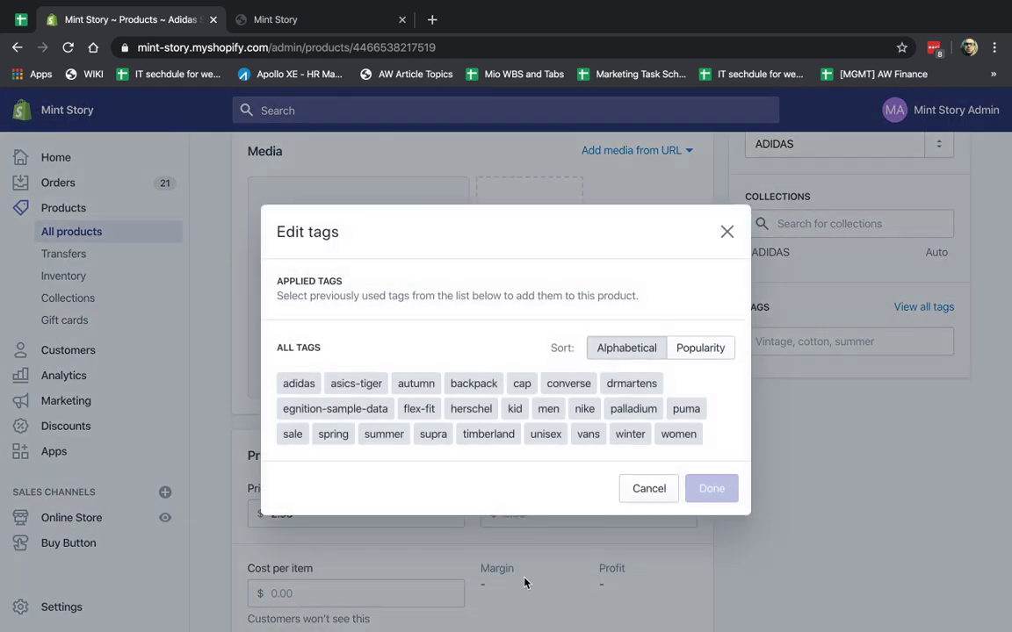
left_click(687, 353)
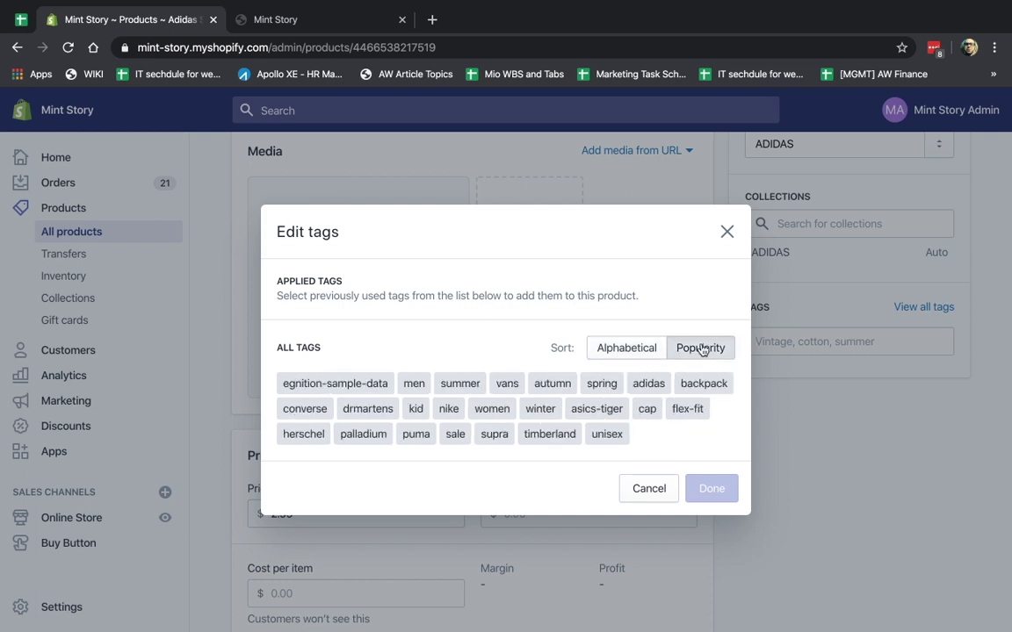
left_click(631, 351)
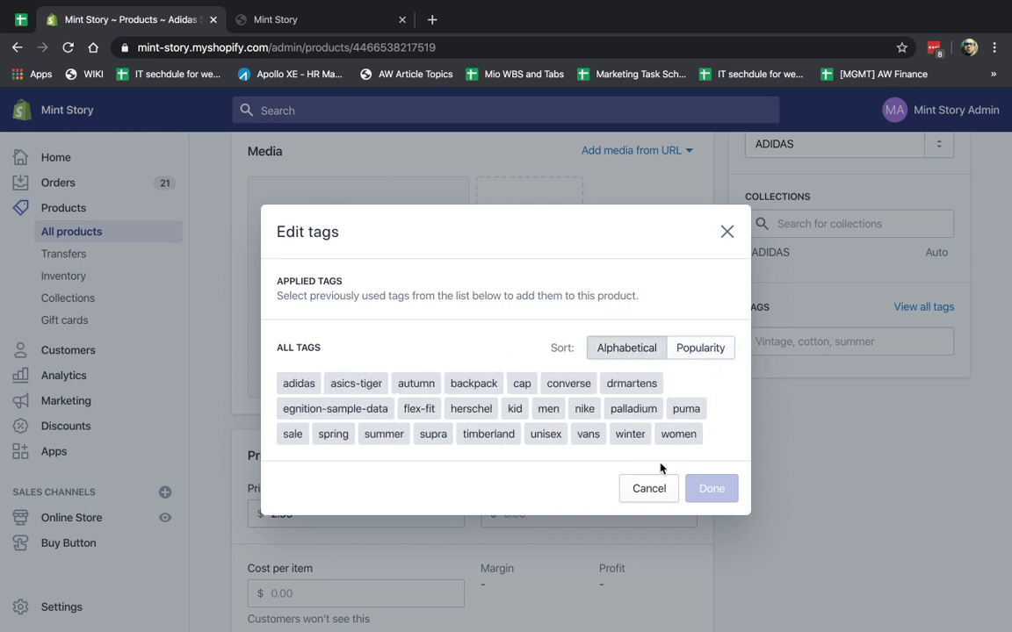
left_click(726, 232)
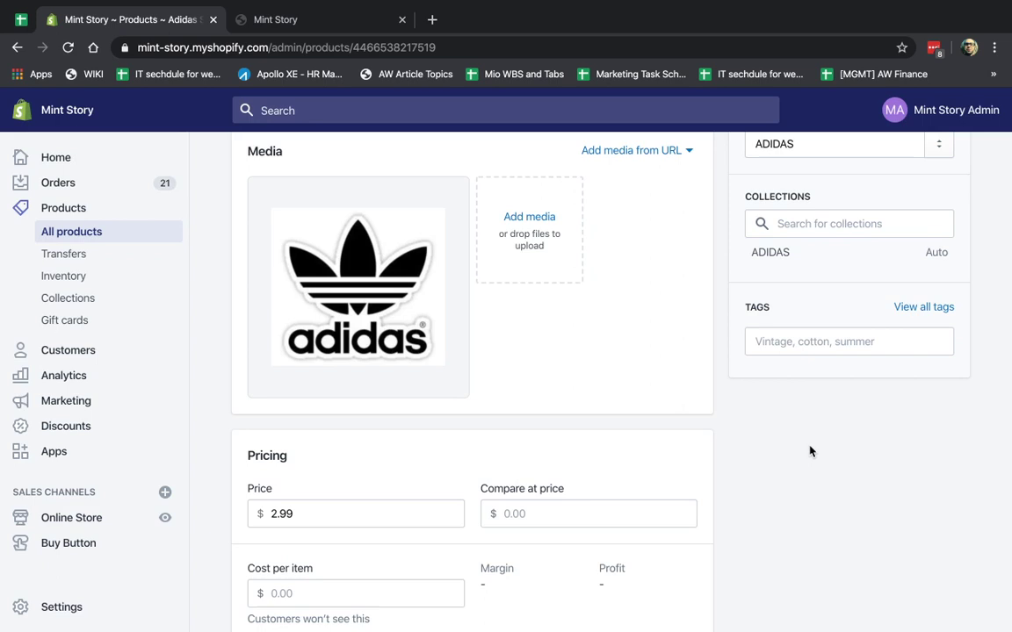
Open the transfer from China Stickers R Us to East Coast Warehouse, add the tag "urgent" to it, and save
scroll(810, 451, "up", 3)
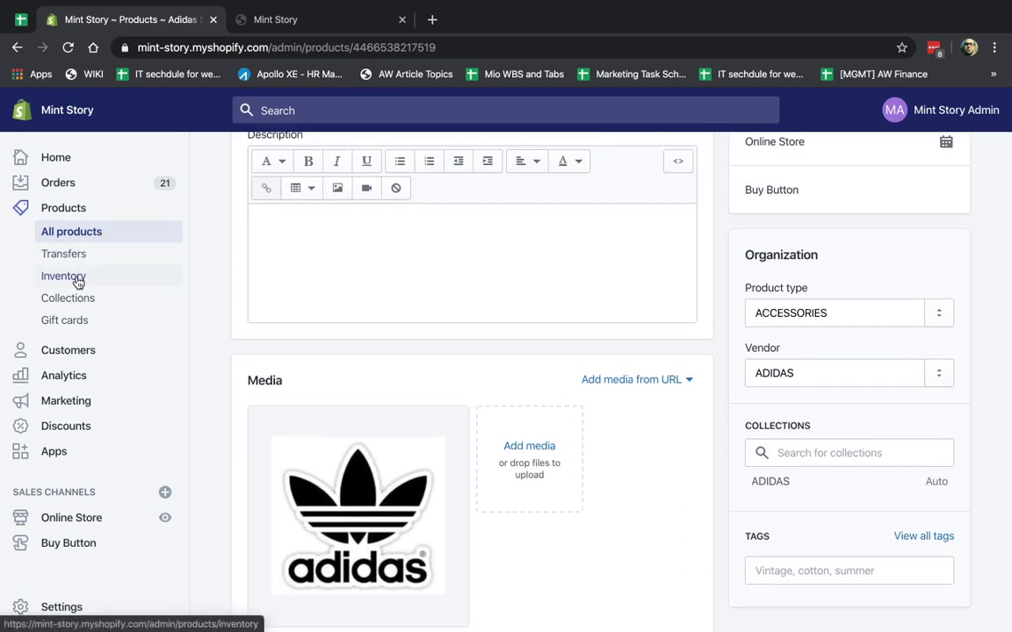
left_click(72, 256)
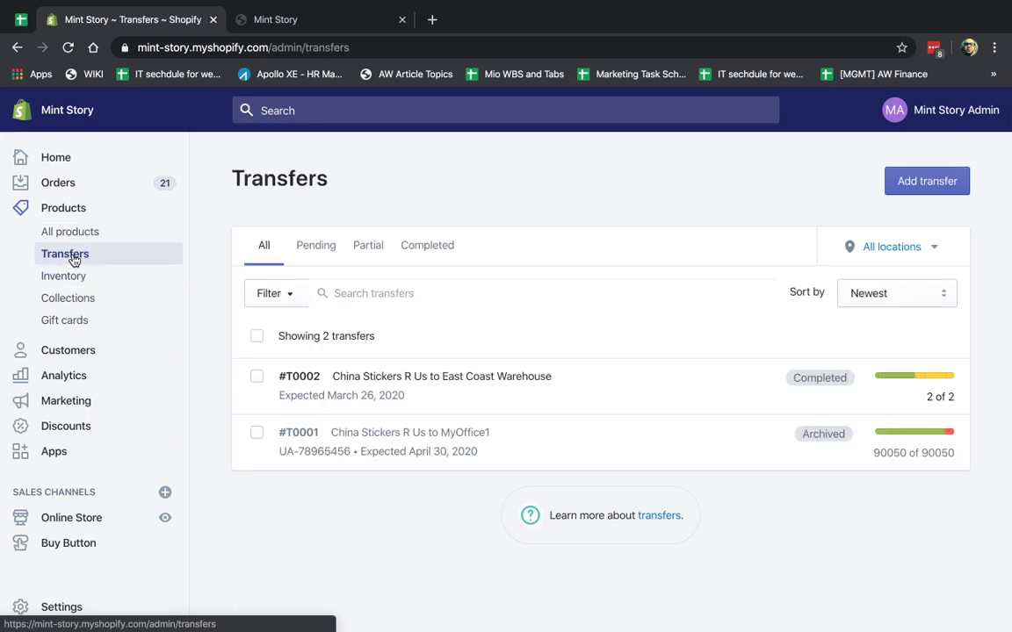
left_click(628, 390)
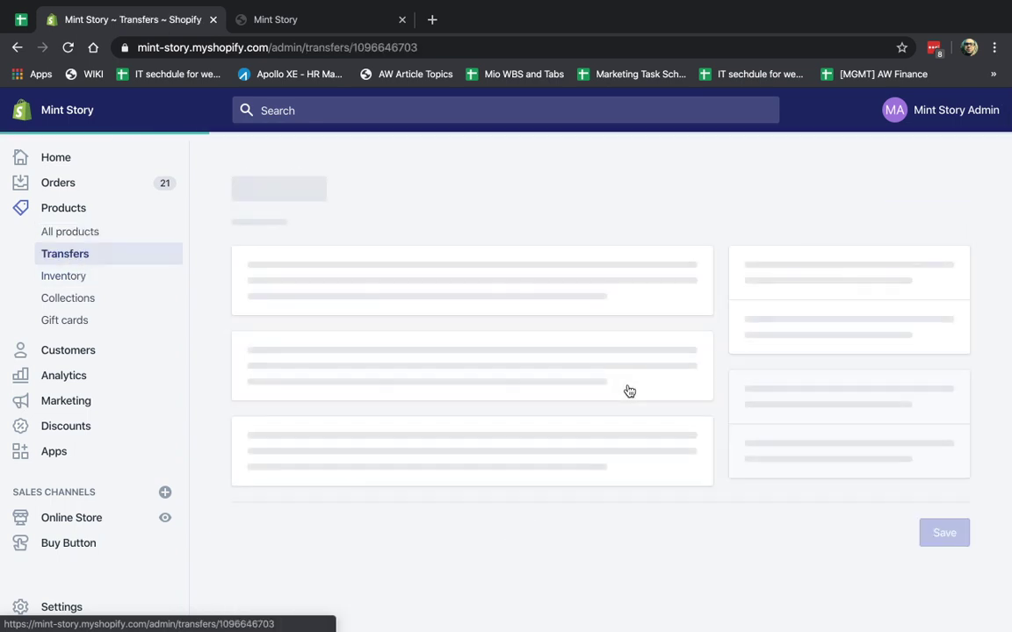
scroll(901, 458, "down", 5)
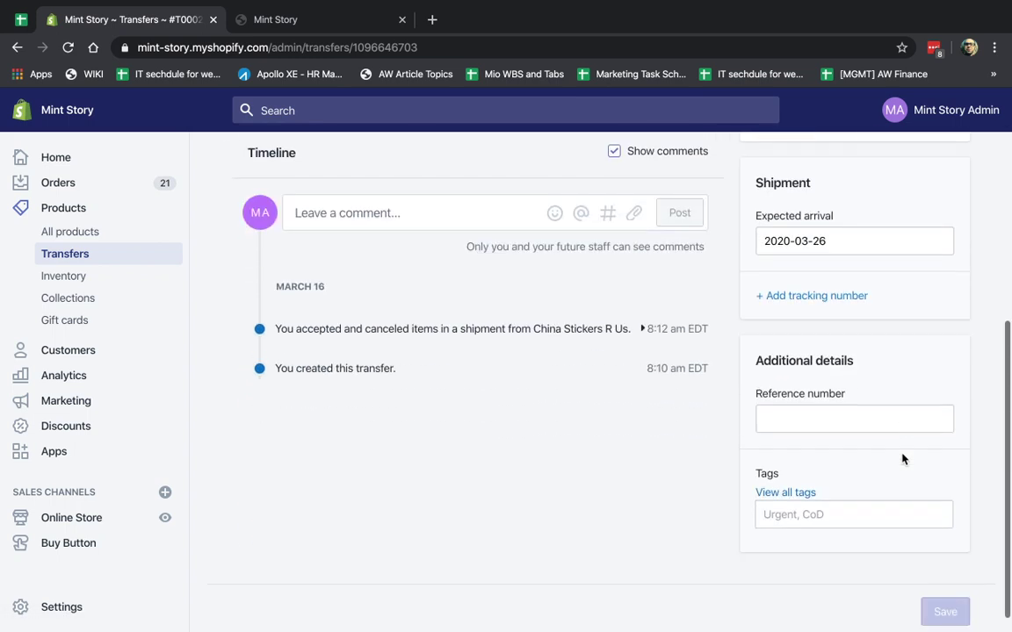
left_click(830, 499)
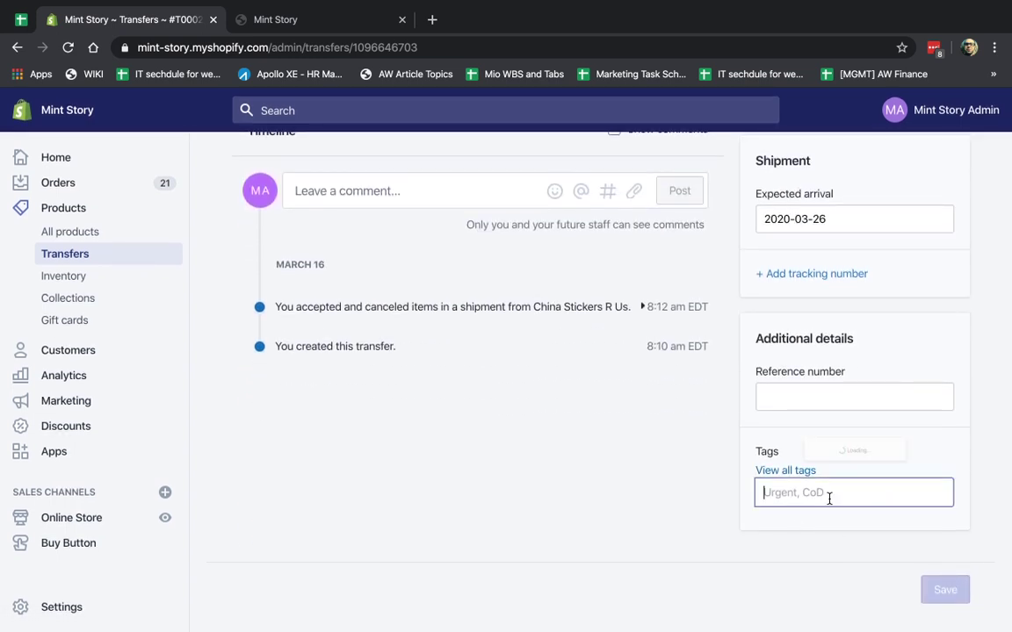
type("urgent")
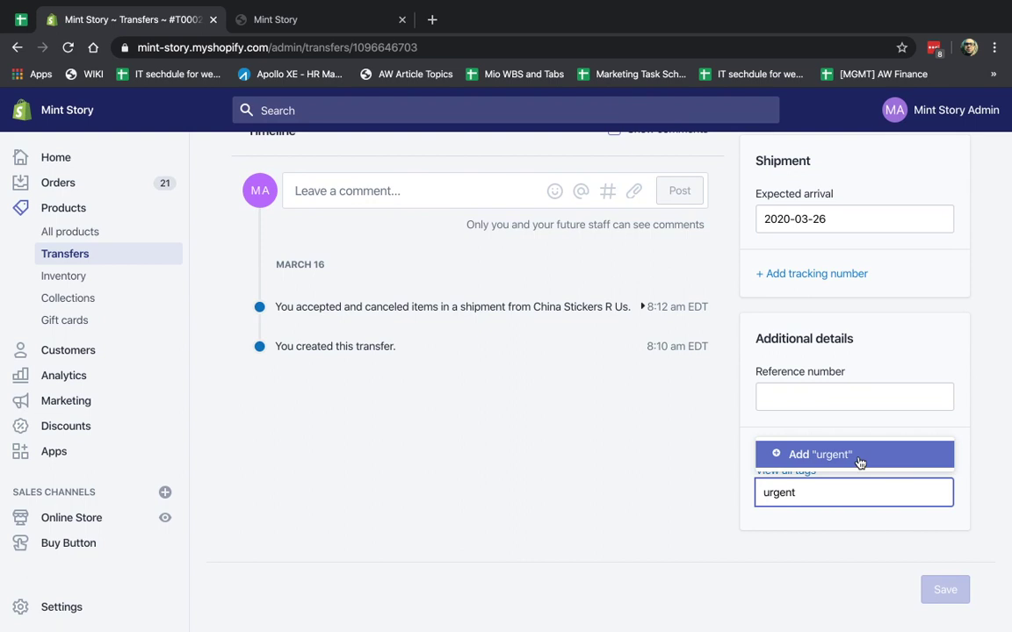
left_click(859, 458)
left_click(944, 613)
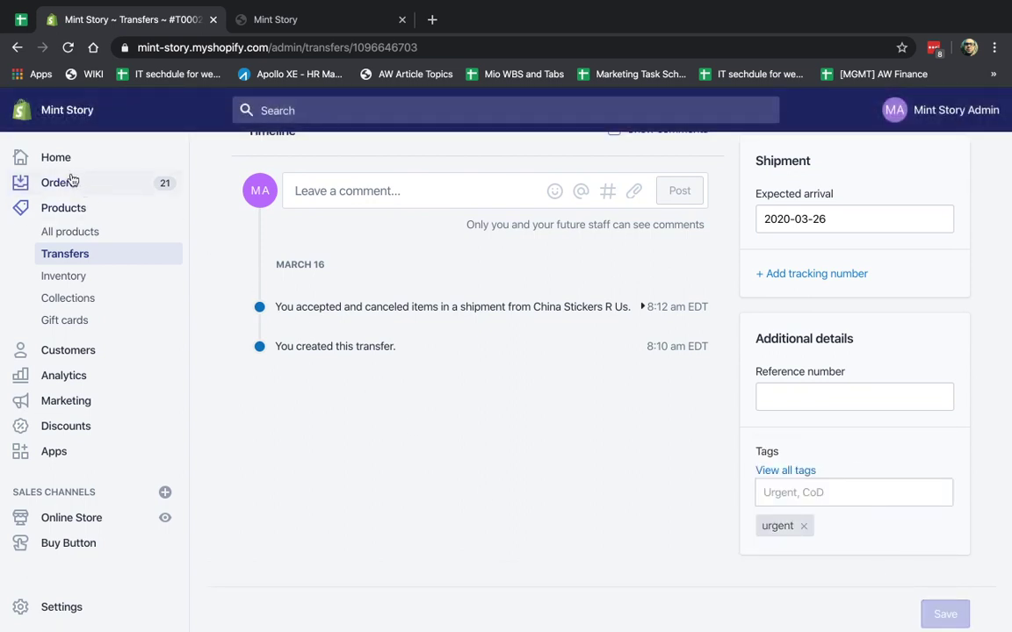
Return to the transfers list and filter it to transfers tagged with "urgent"
left_click(90, 256)
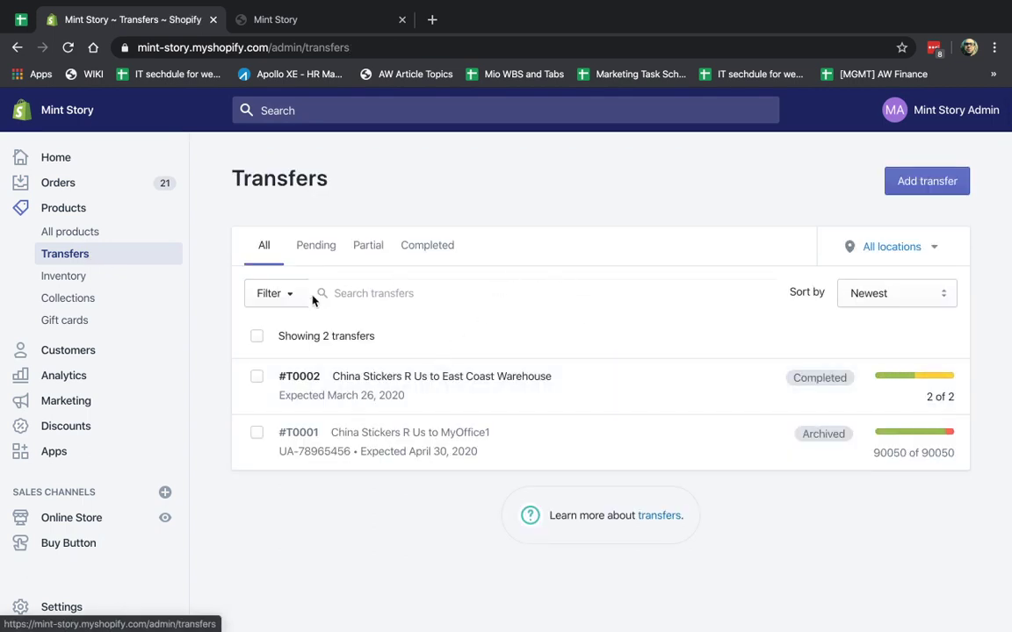
left_click(274, 294)
left_click(298, 362)
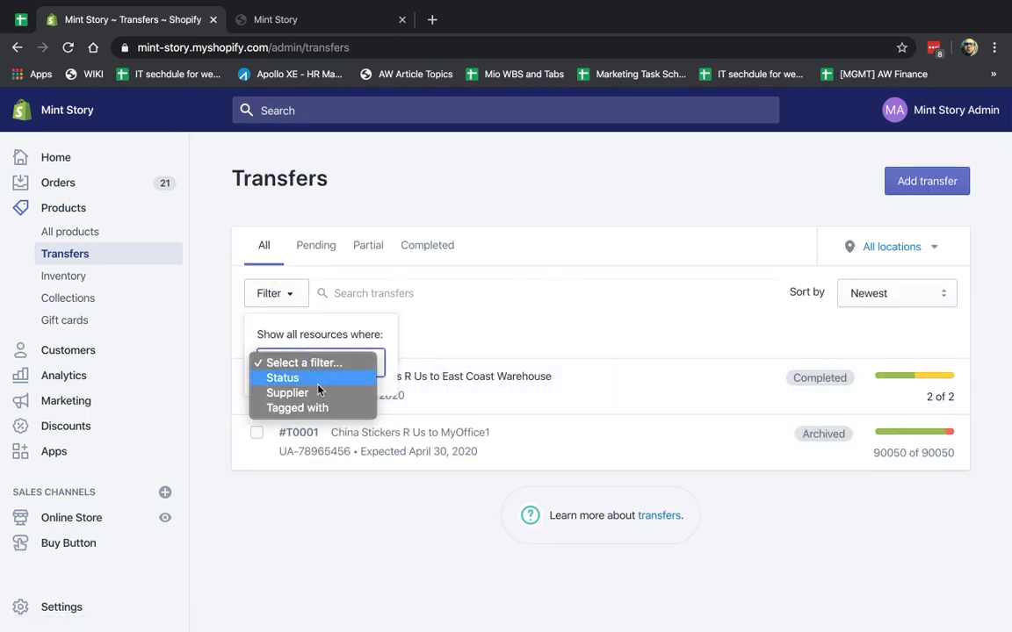
left_click(303, 407)
left_click(404, 294)
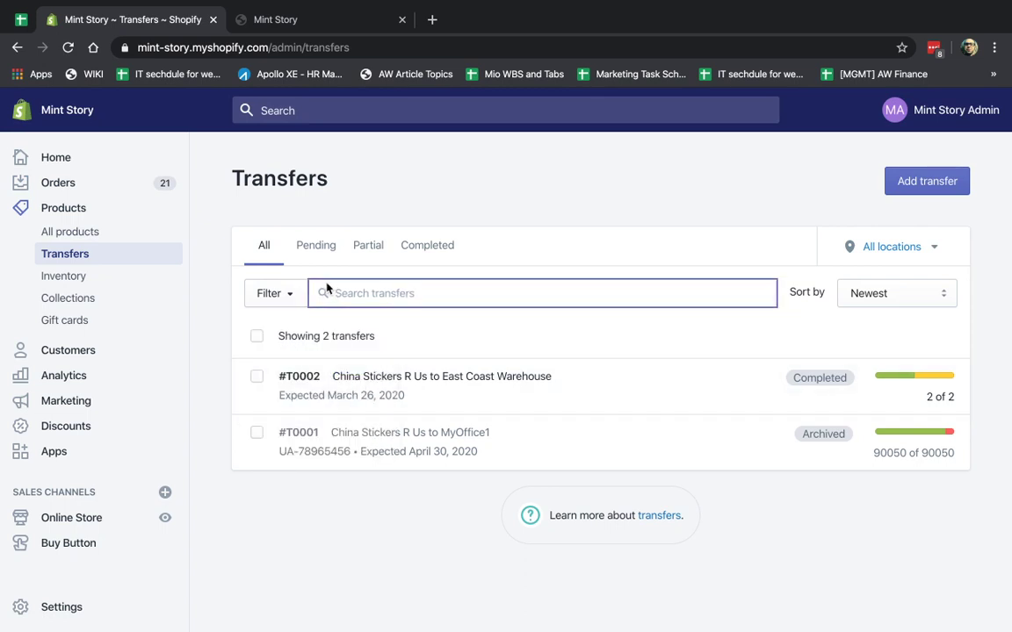
left_click(266, 295)
left_click(300, 397)
type("urgent")
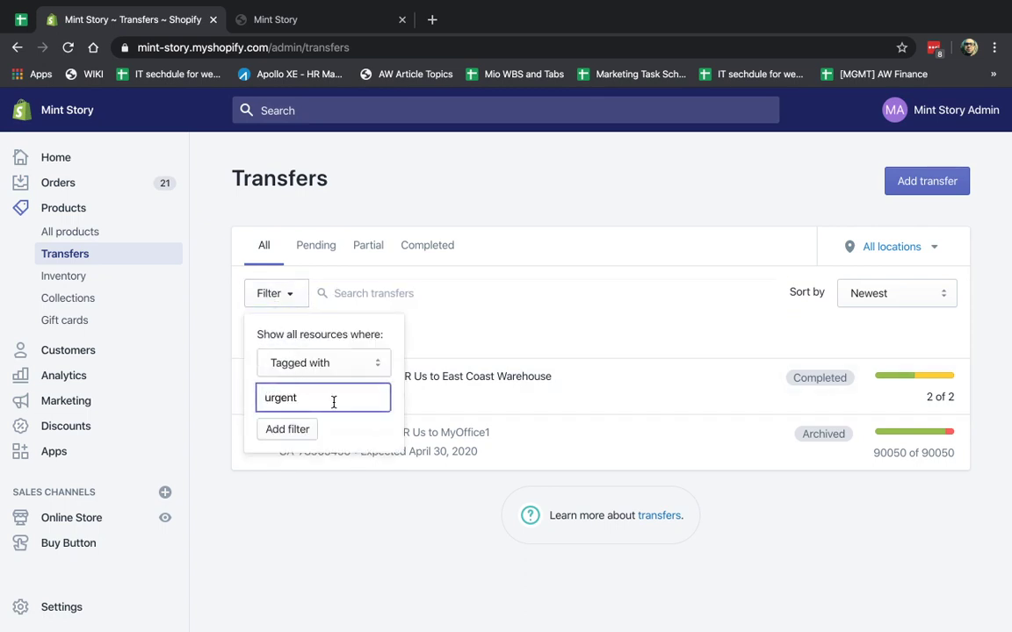
key("Return")
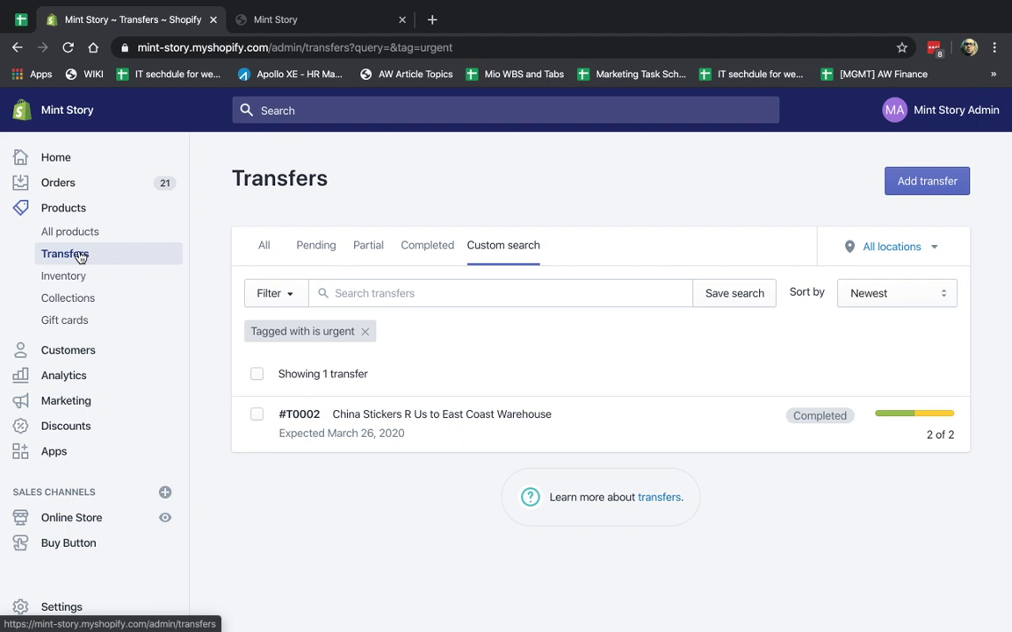
Open the first customer in the customers list and view the tags section of the profile
left_click(94, 352)
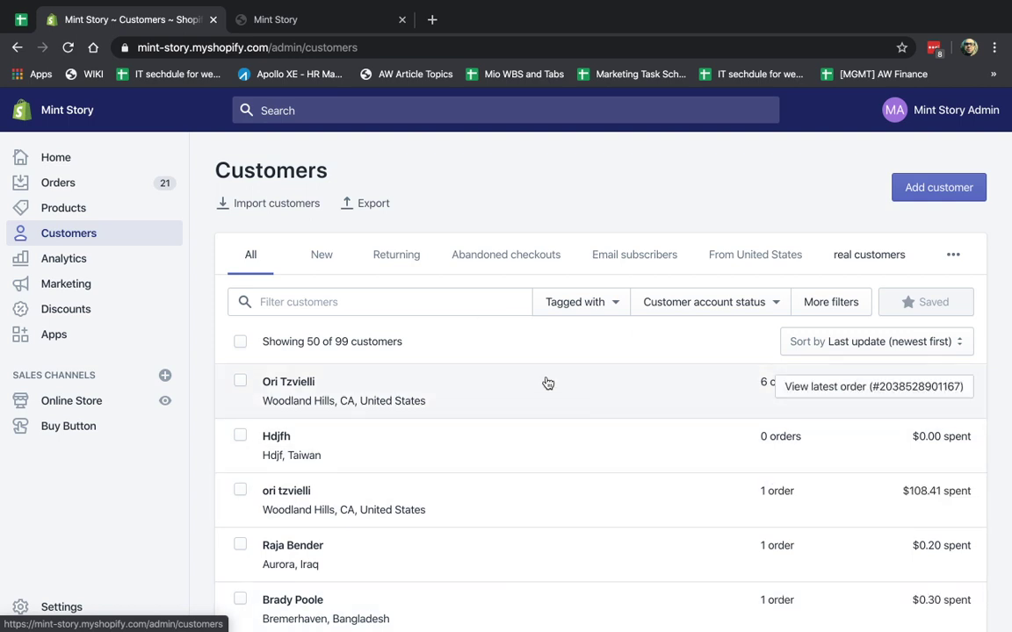
left_click(443, 377)
scroll(717, 401, "down", 4)
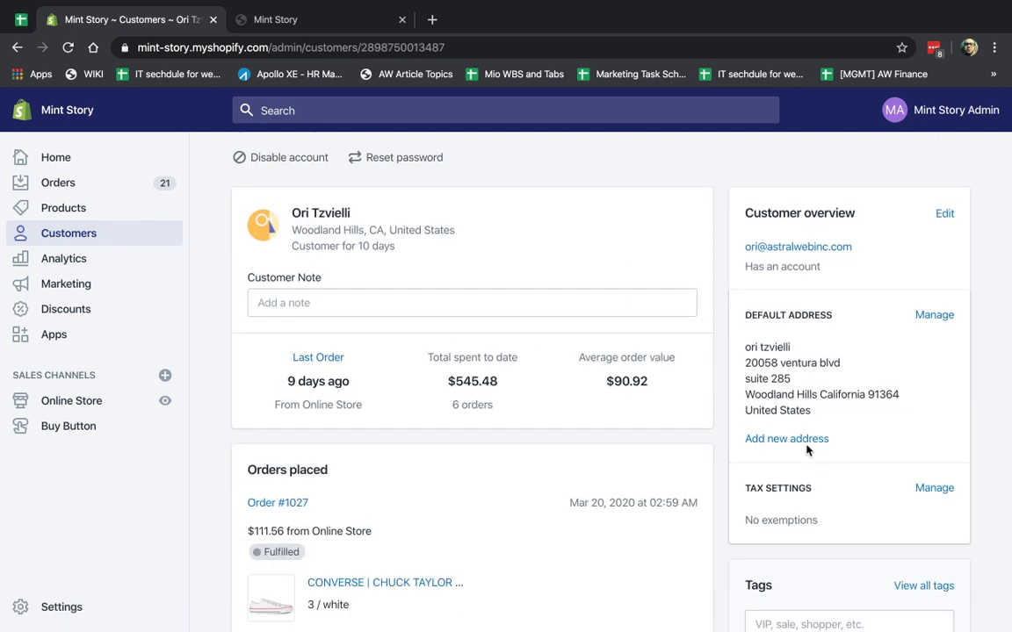
left_click(850, 379)
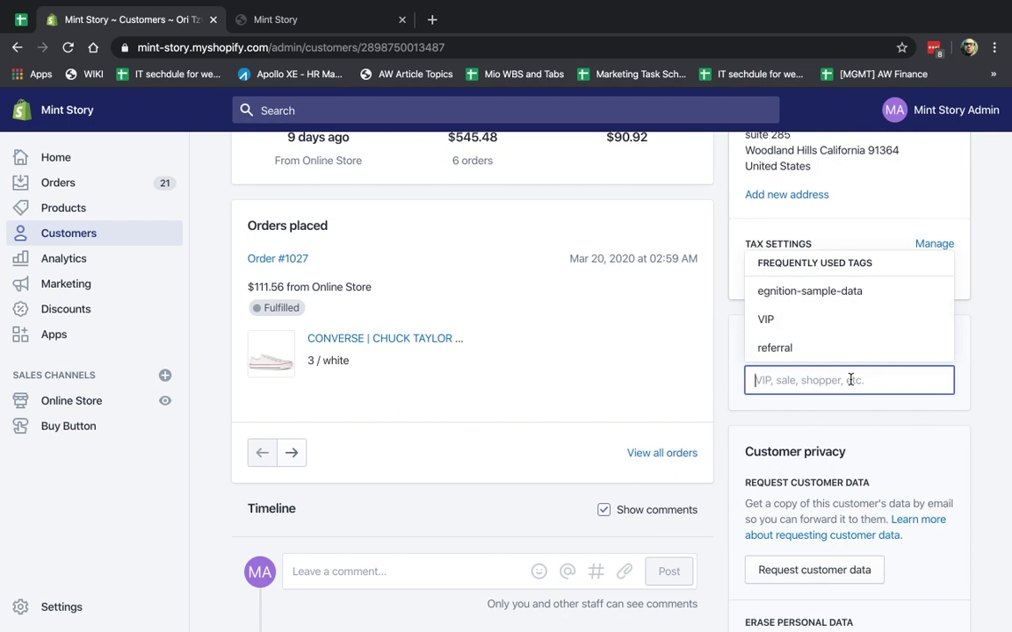
type("good cu")
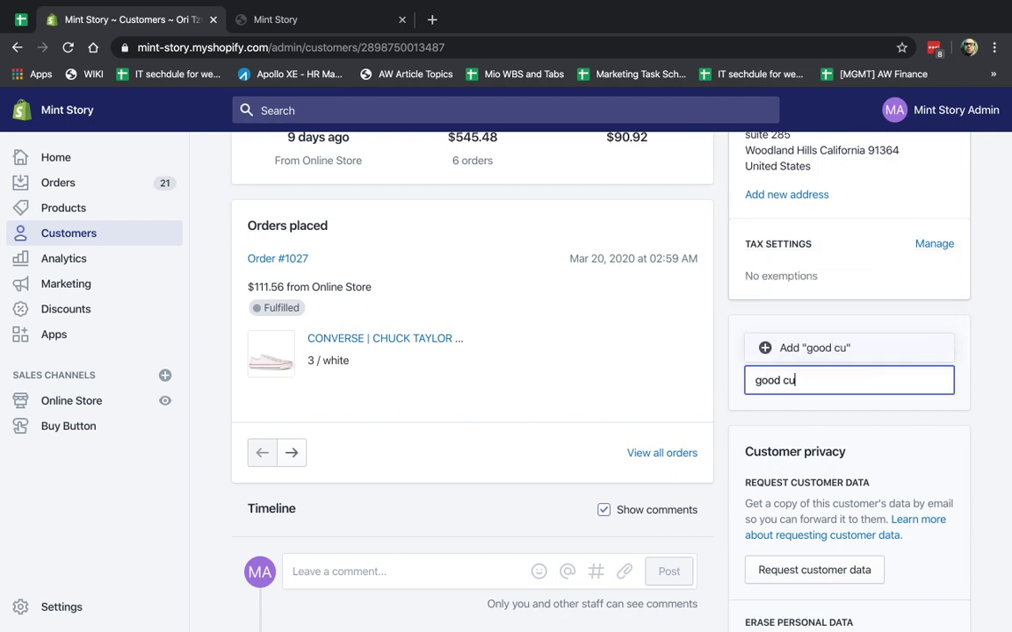
type("sutomer")
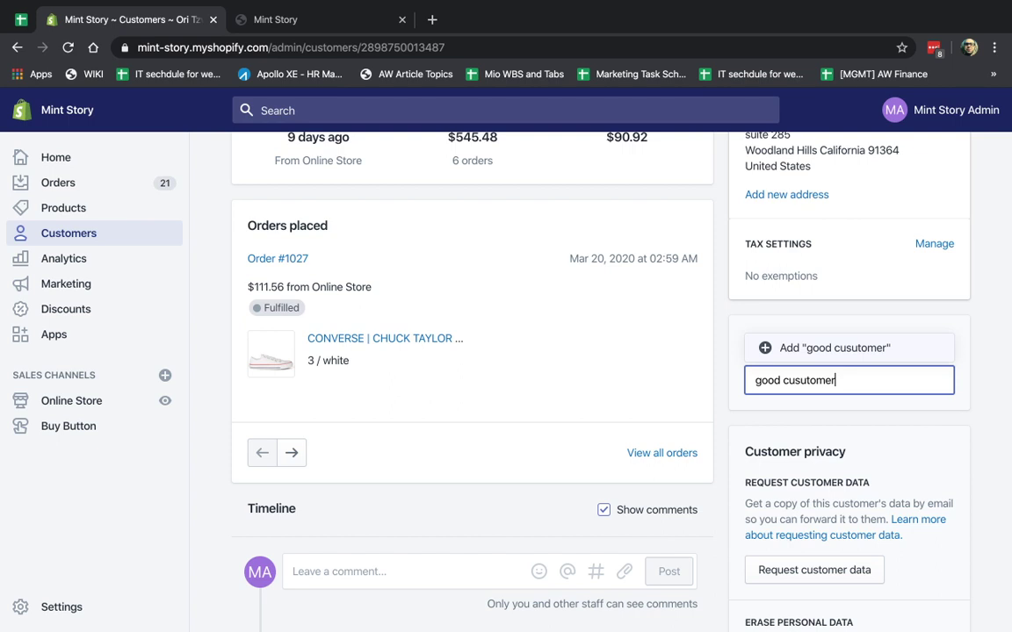
left_click(882, 350)
left_click(844, 413)
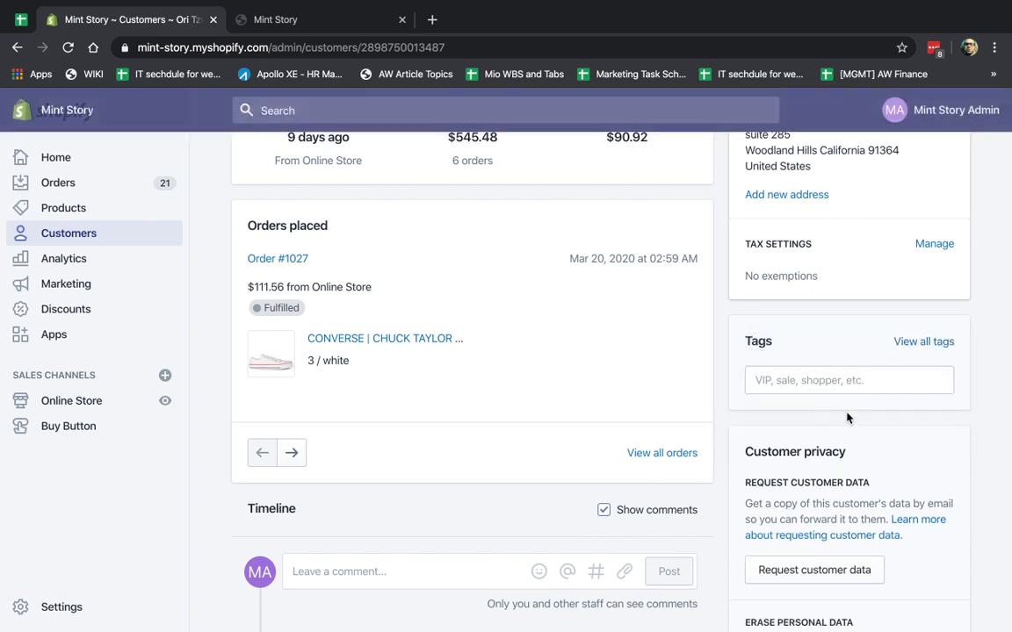
Add the tags "good customer" and "vip" to the customer and save the profile
left_click(847, 380)
type("good customer")
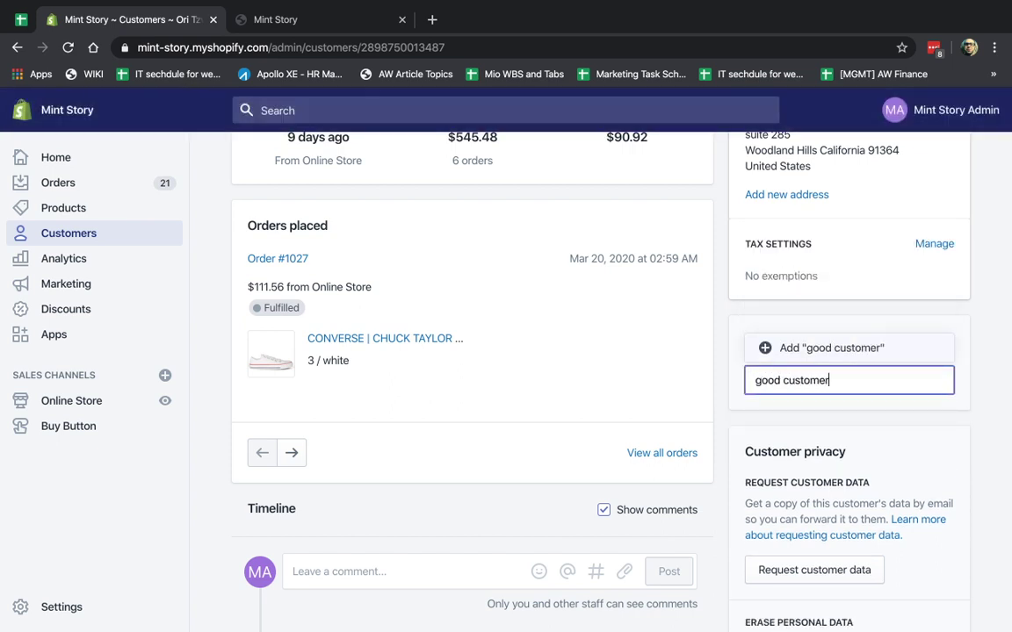
left_click(809, 349)
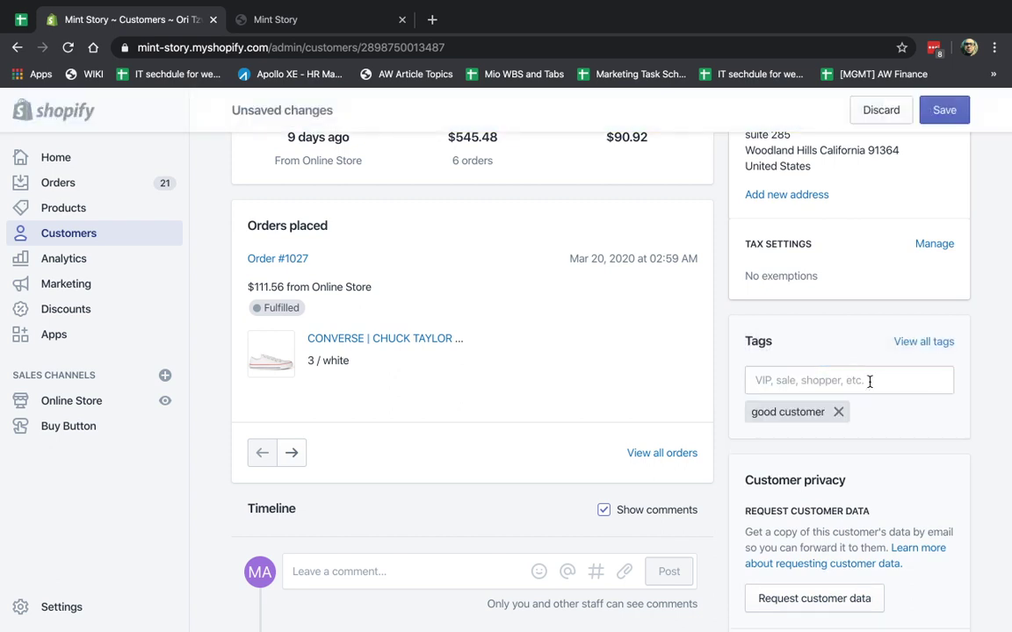
left_click(869, 381)
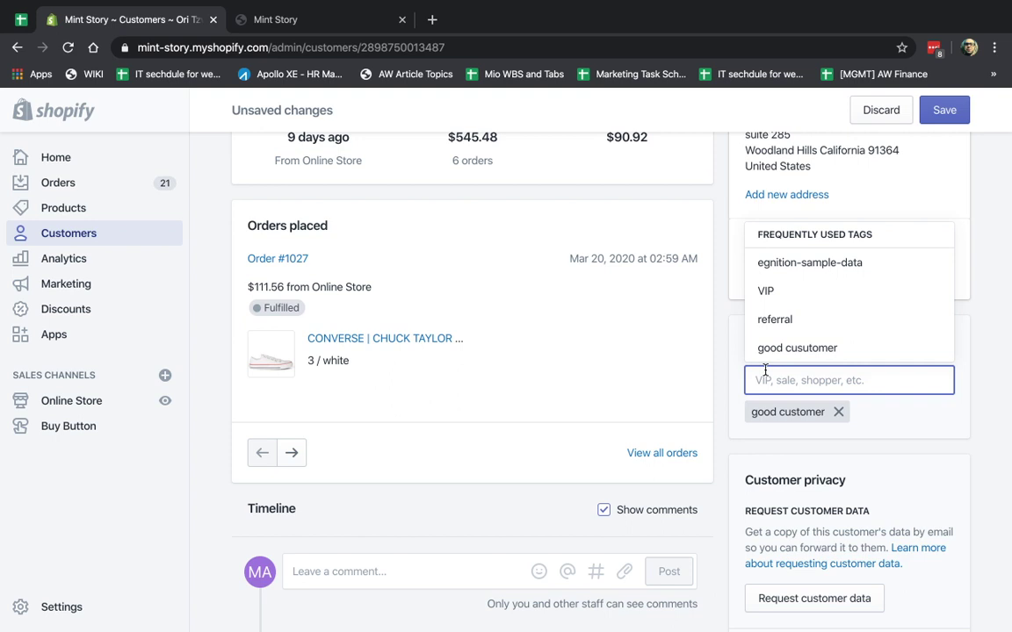
left_click(726, 359)
left_click(788, 381)
type("vip")
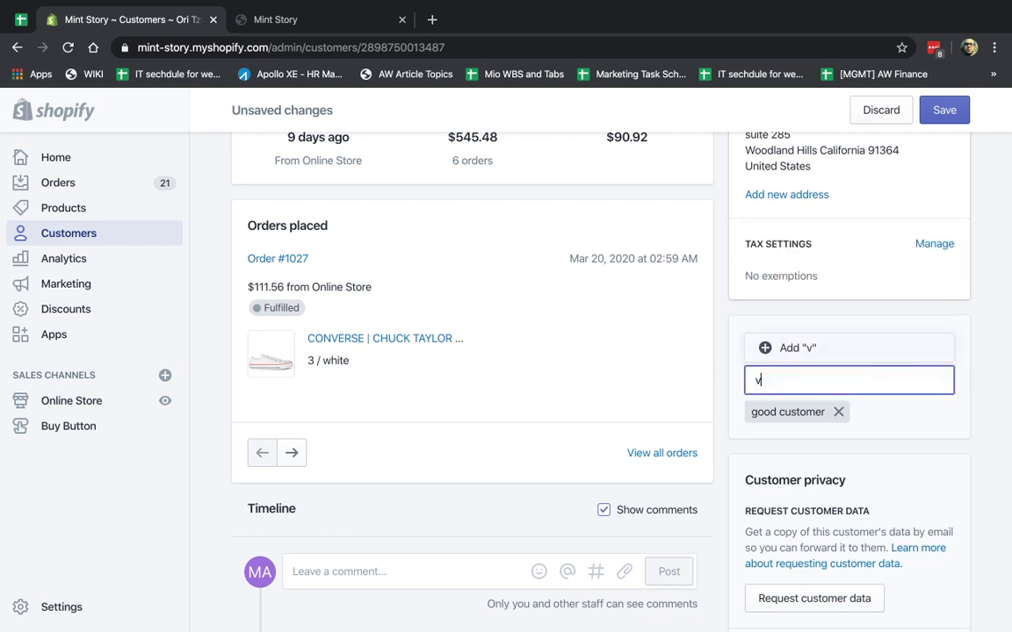
left_click(784, 355)
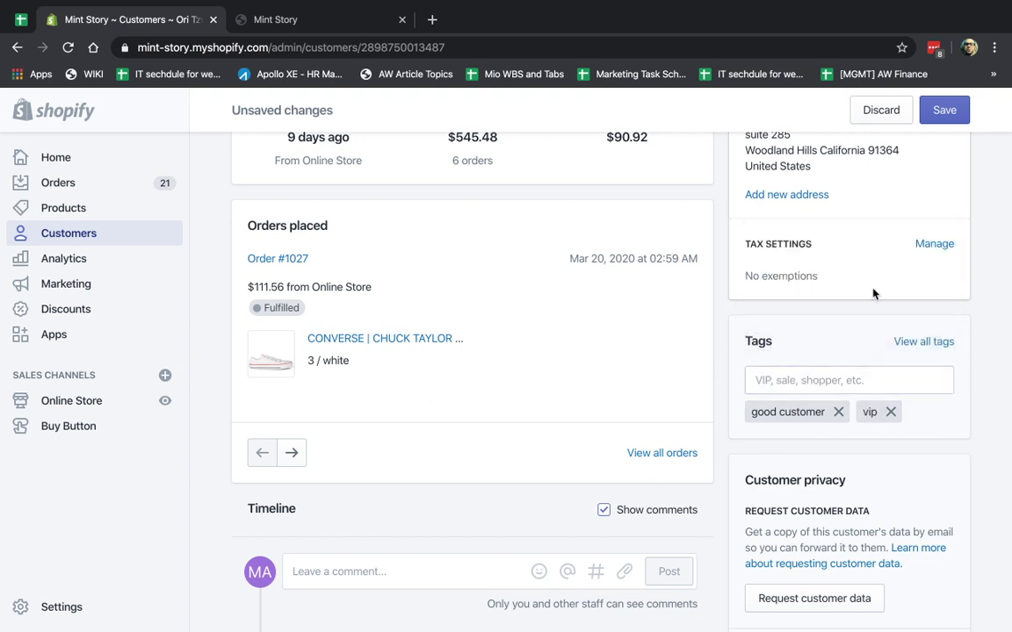
left_click(946, 108)
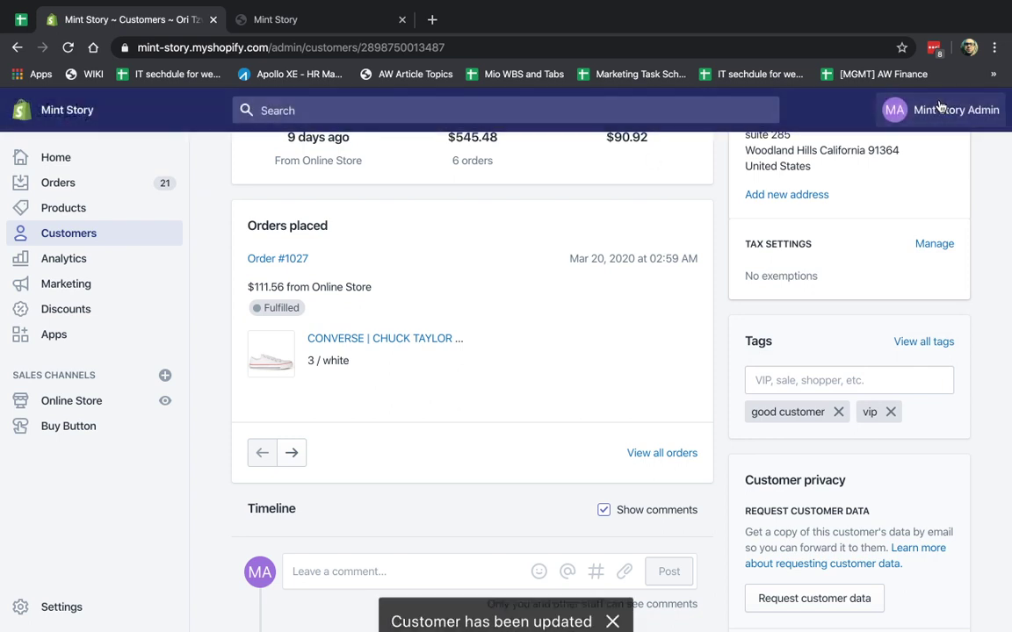
Return to the list of all orders
left_click(52, 184)
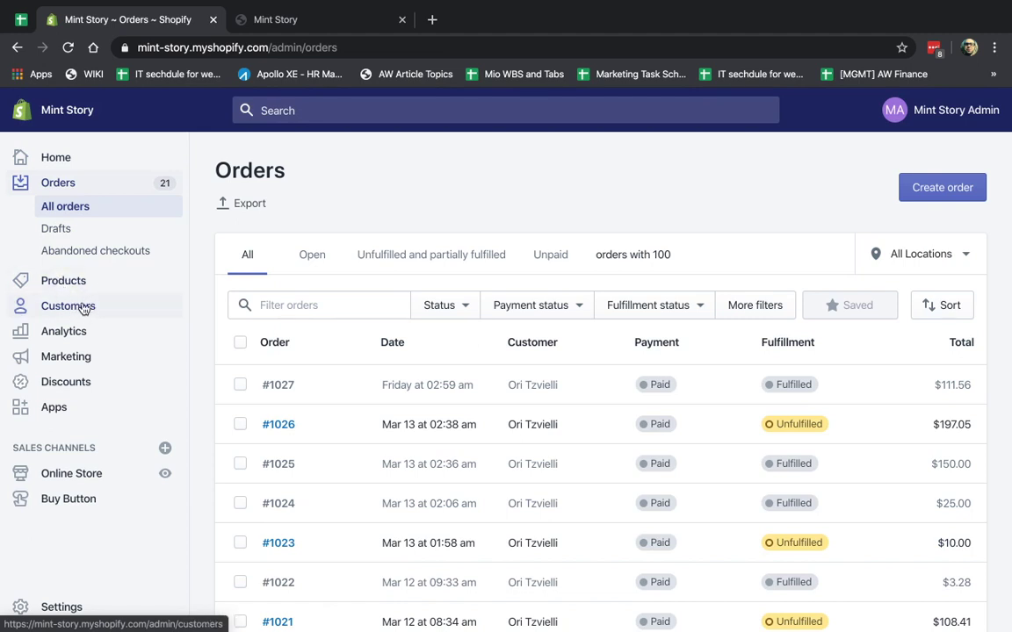
Open the blog post from the online store's blog posts list and view its tags section
left_click(75, 475)
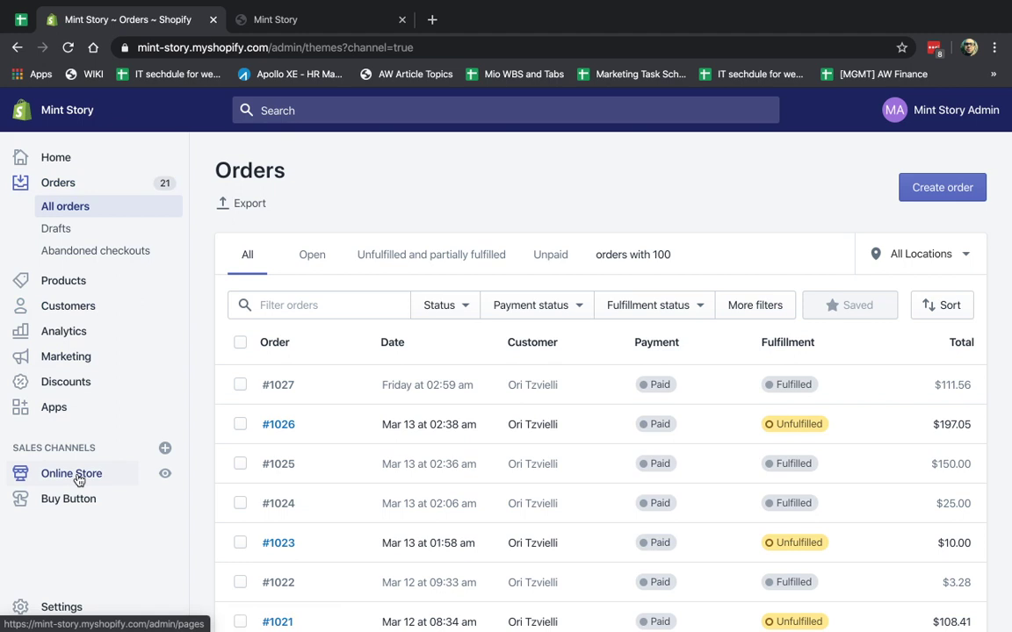
left_click(92, 453)
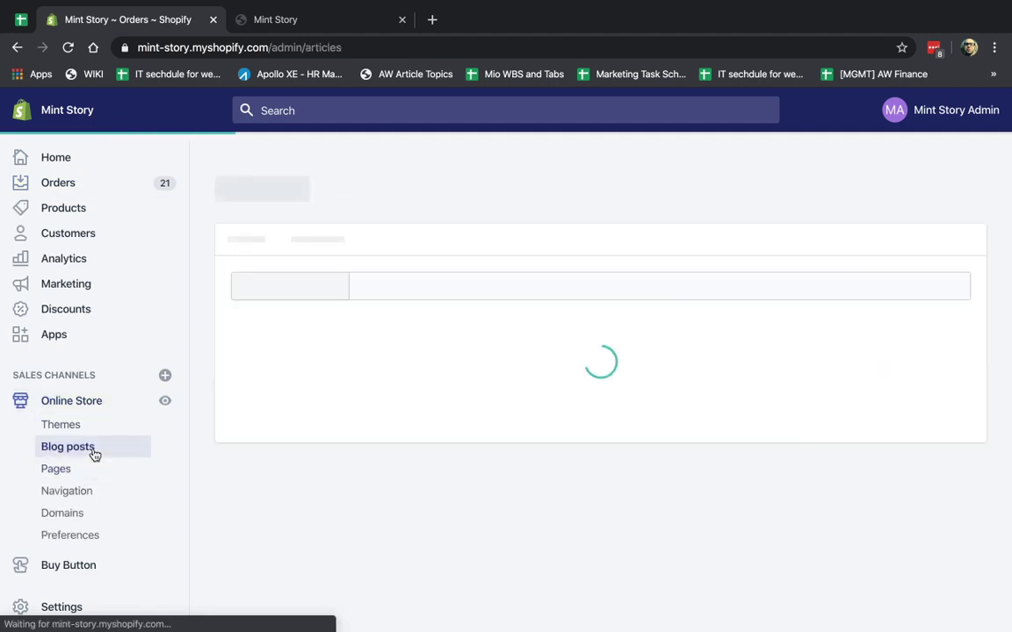
left_click(503, 430)
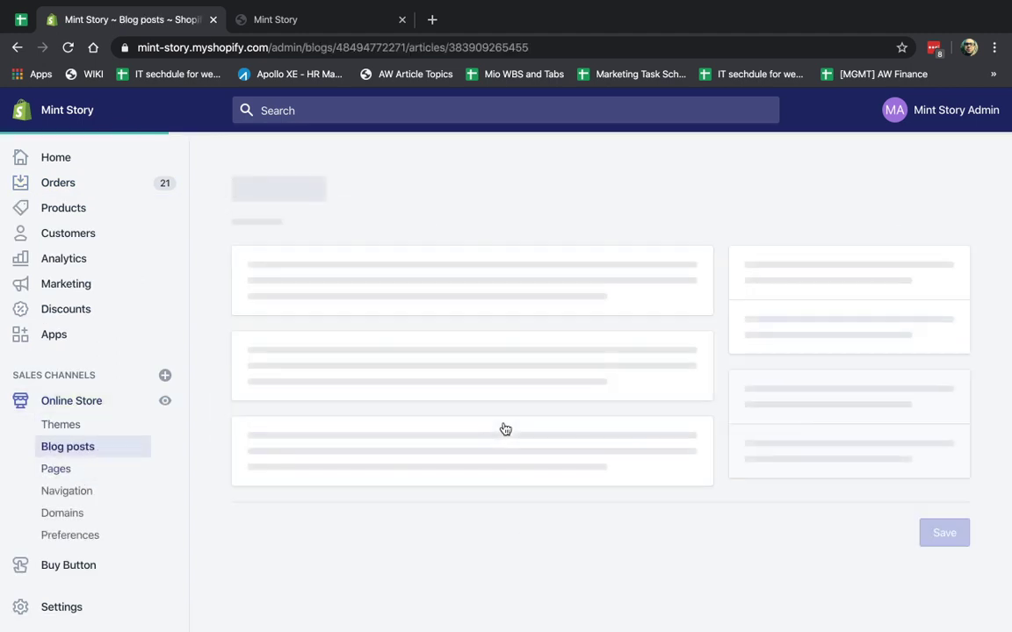
scroll(904, 463, "down", 5)
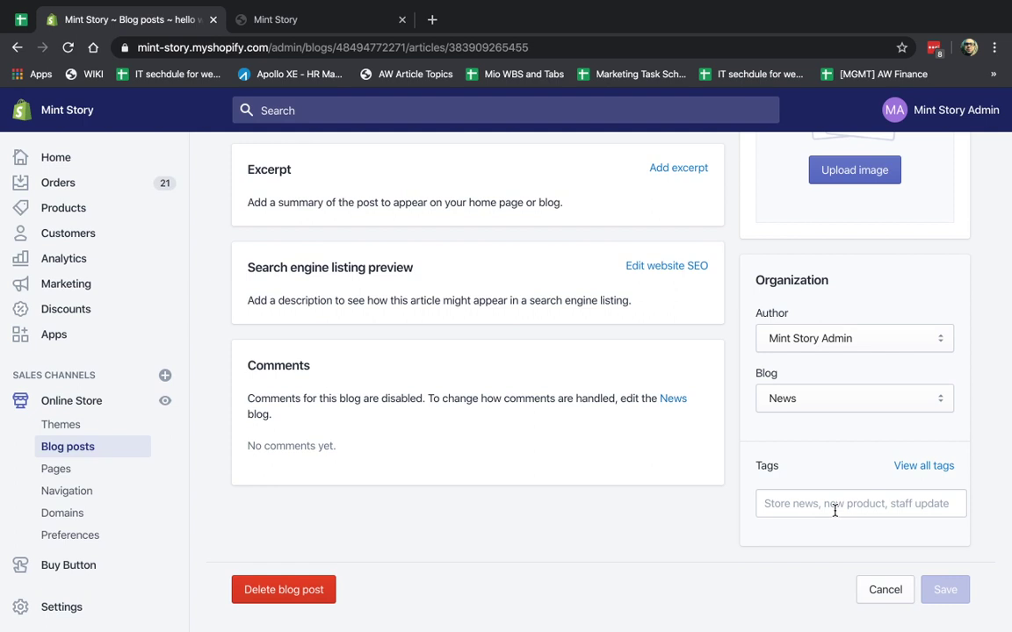
scroll(246, 312, "up", 5)
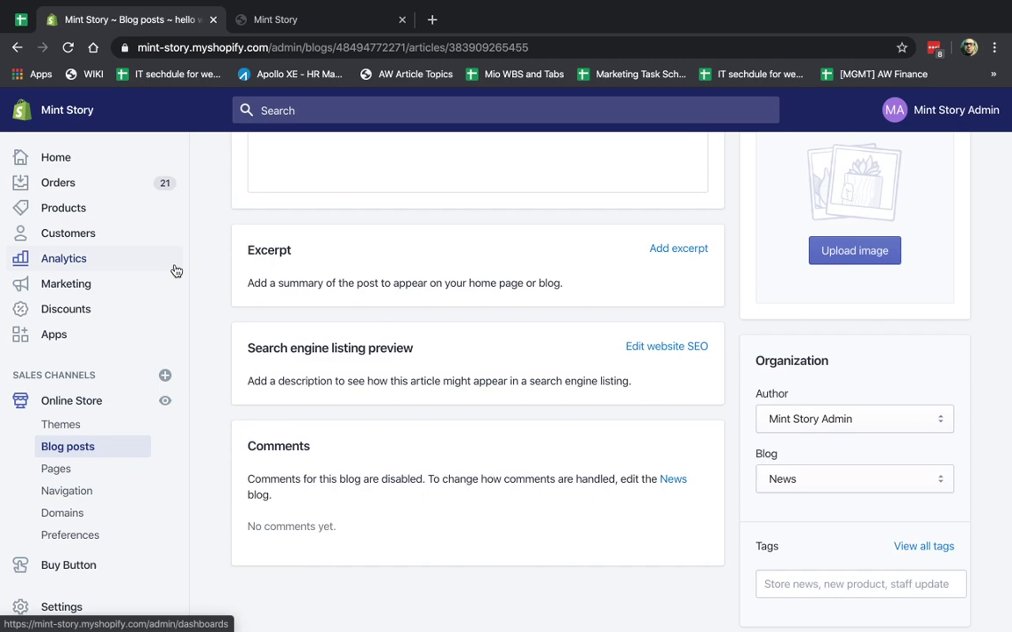
Search all products for "sticker" and open the Adidas Sticker product
left_click(102, 216)
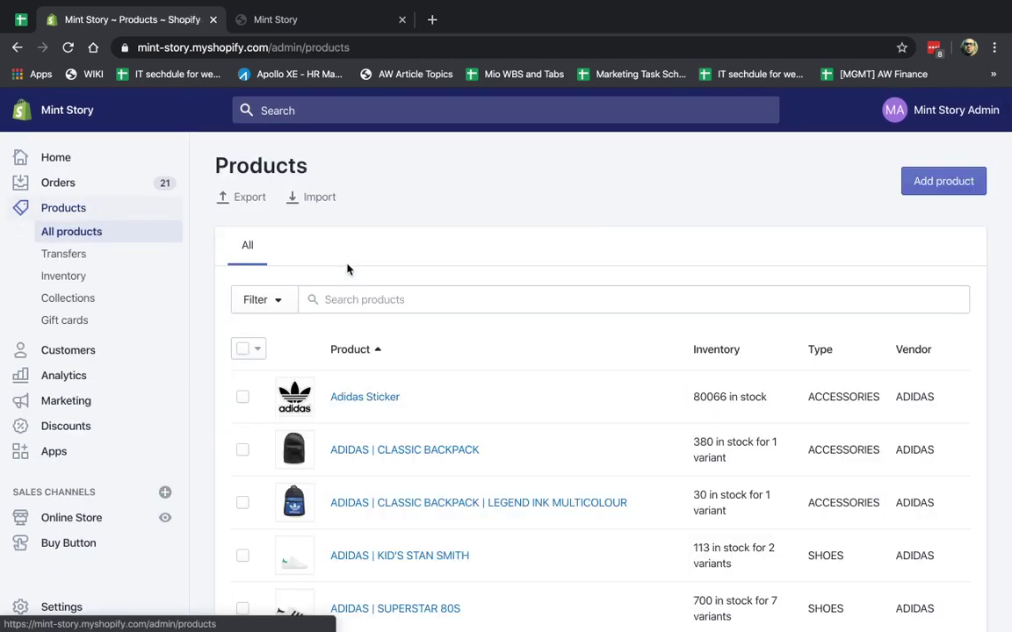
scroll(378, 448, "down", 3)
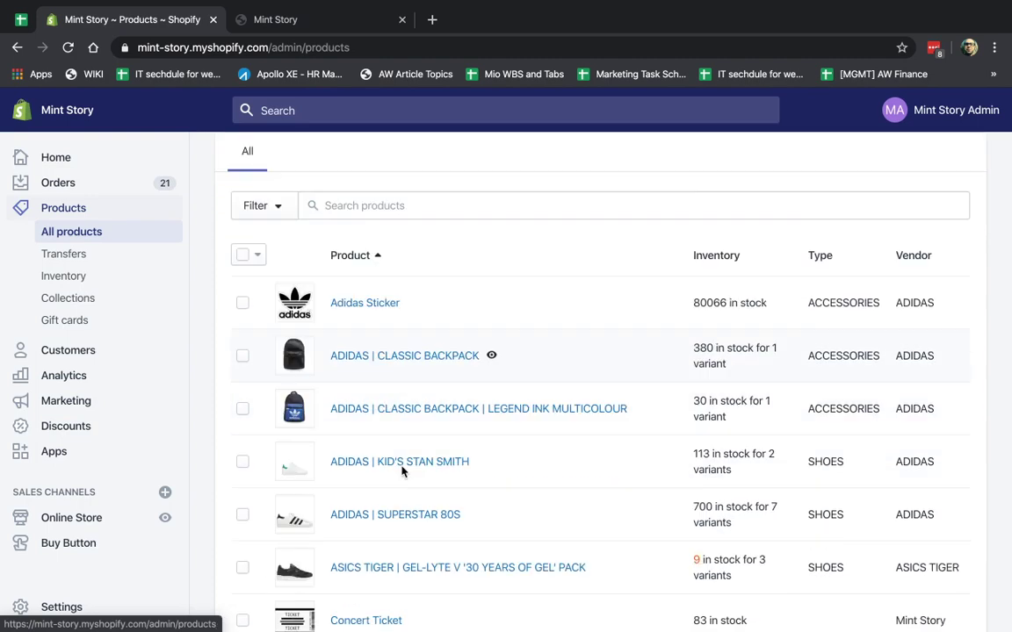
scroll(409, 518, "up", 4)
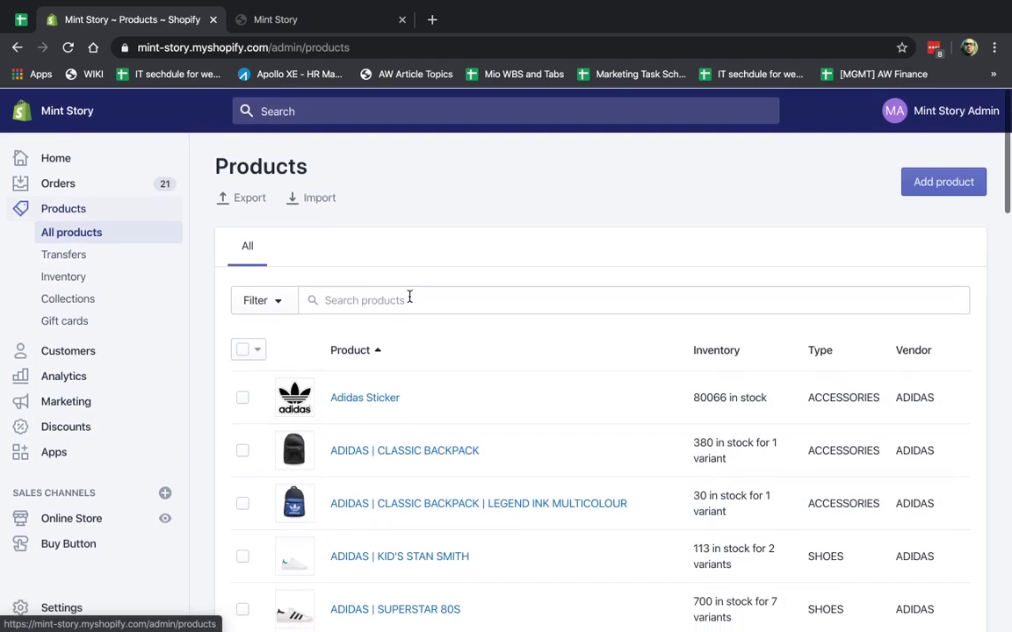
left_click(409, 299)
type("sticker")
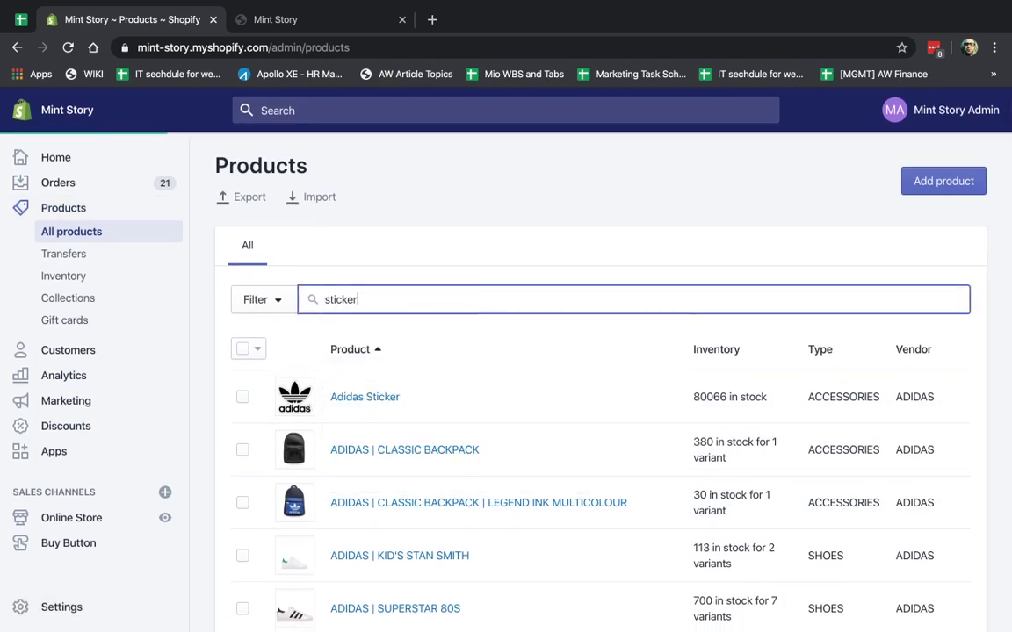
left_click(358, 399)
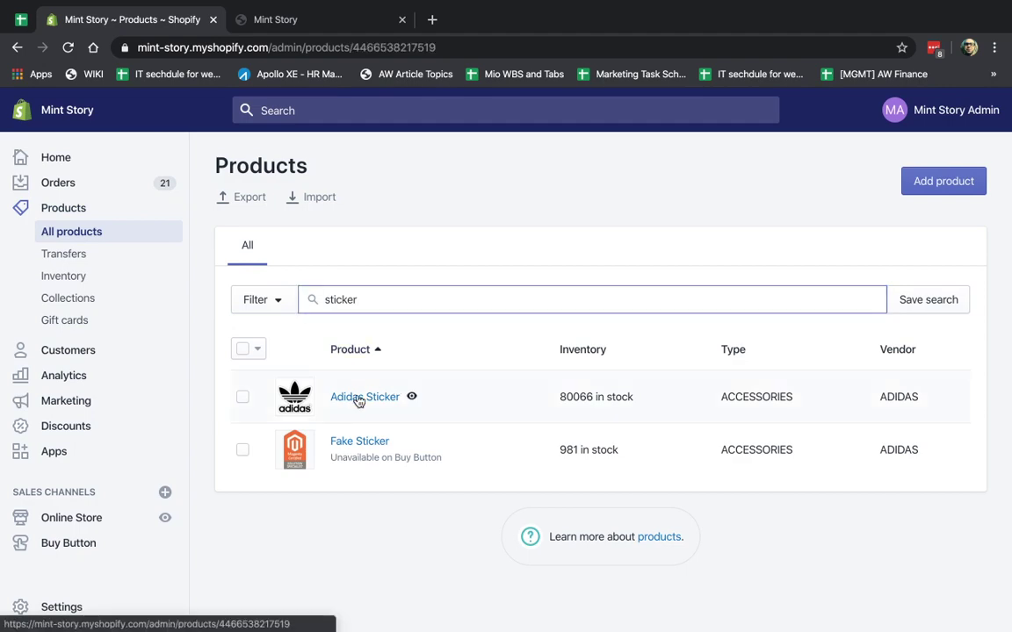
Add the new tag "sticker" to the Adidas Sticker product and save it
scroll(858, 467, "down", 5)
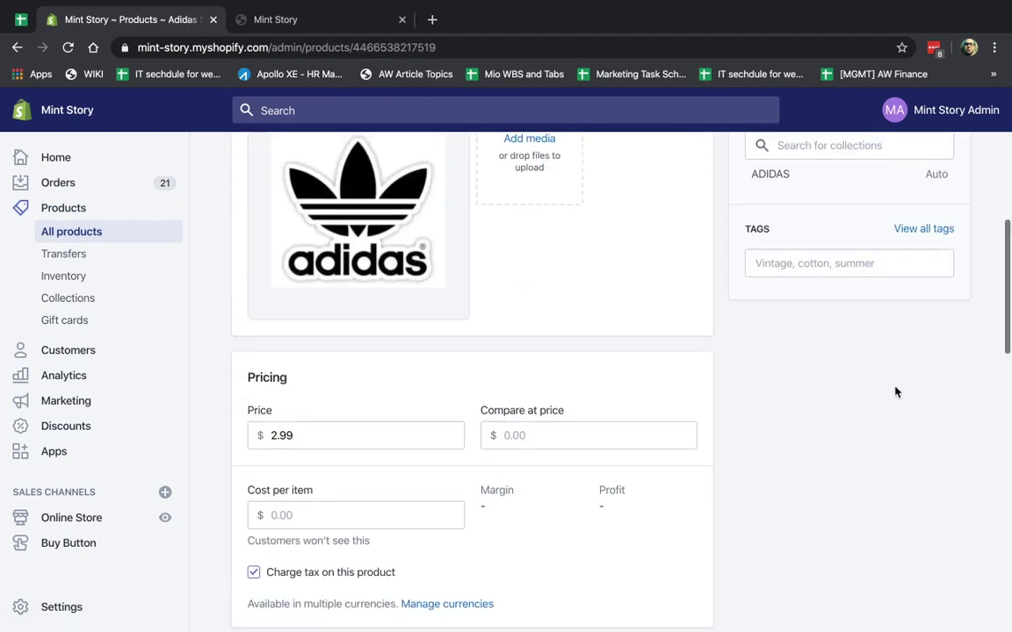
left_click(827, 262)
type("st")
key("BackSpace")
key("BackSpace")
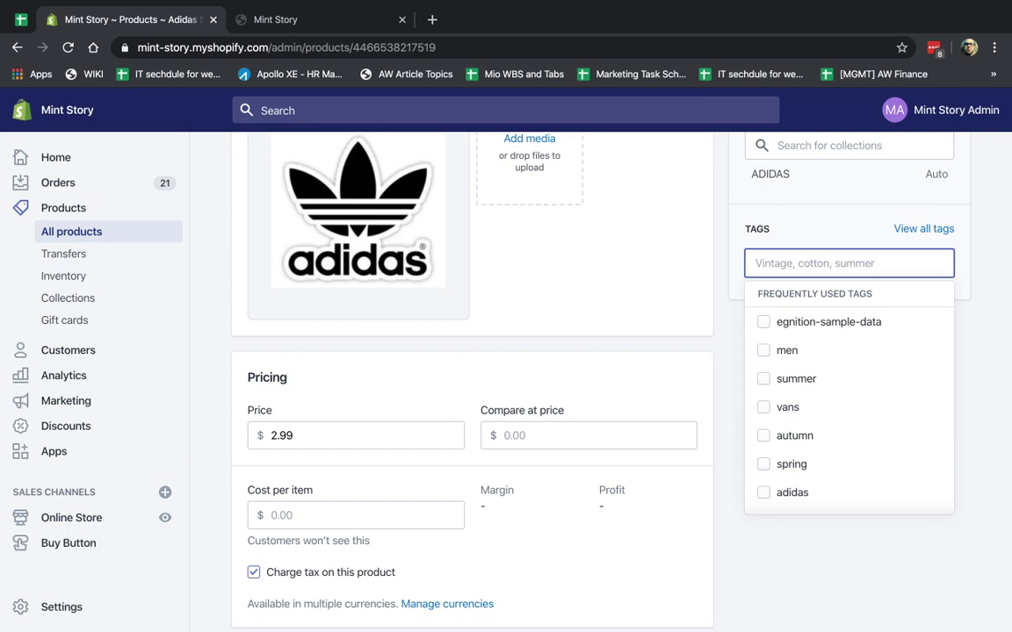
type("sticker")
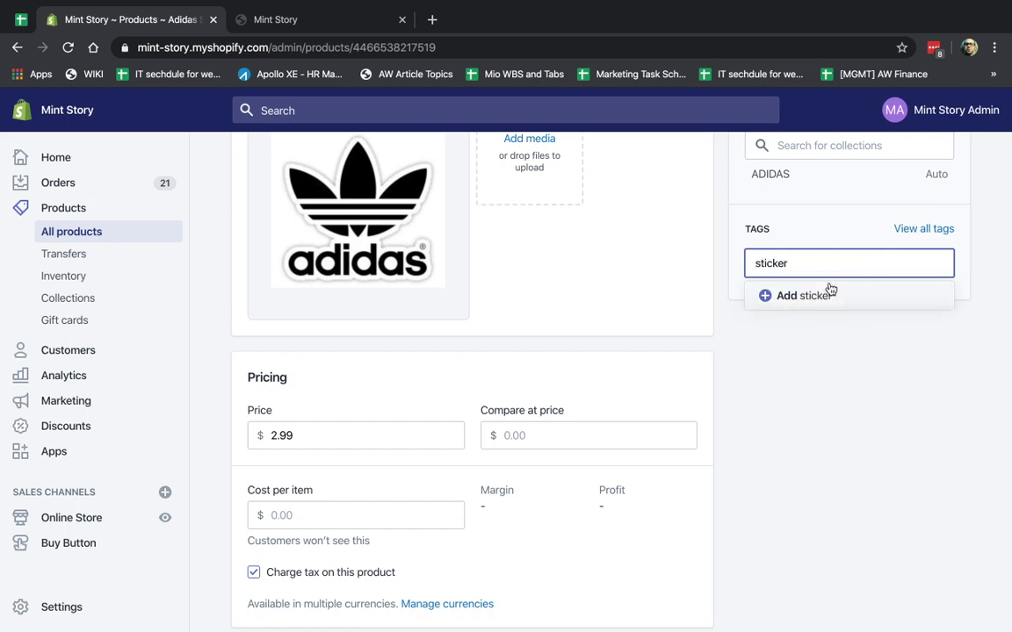
left_click(829, 293)
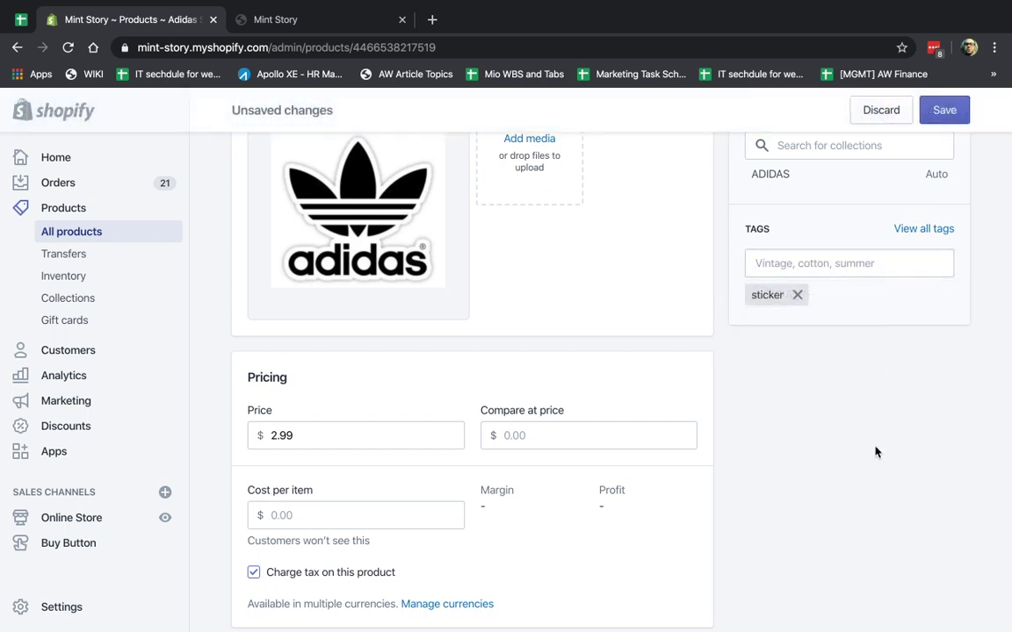
scroll(876, 452, "up", 3)
left_click(944, 109)
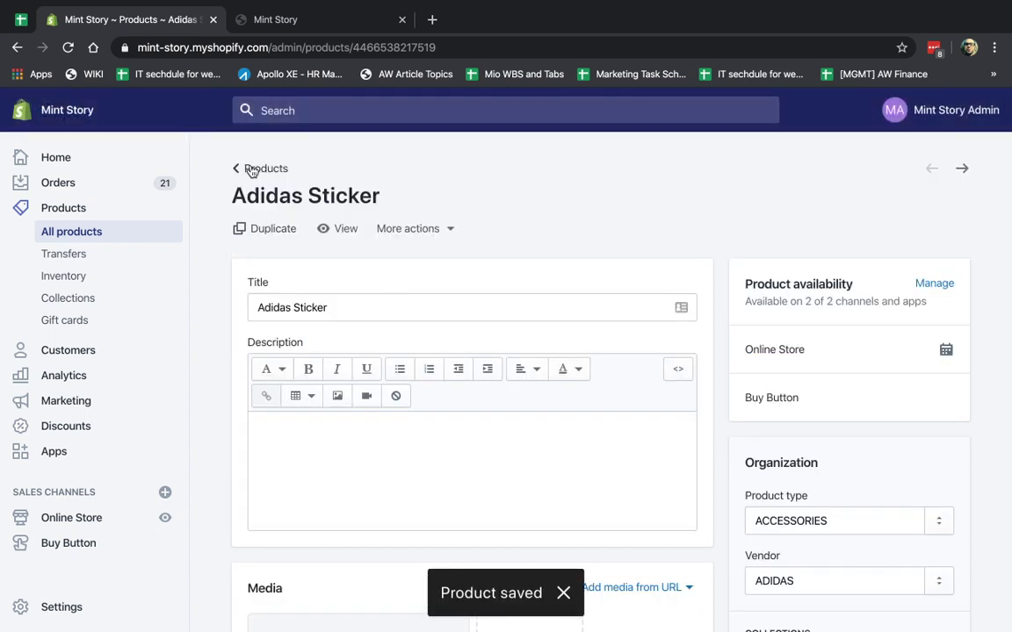
Return to the product search results, add the tag "sticker" to the Fake Sticker product and save it
left_click(250, 167)
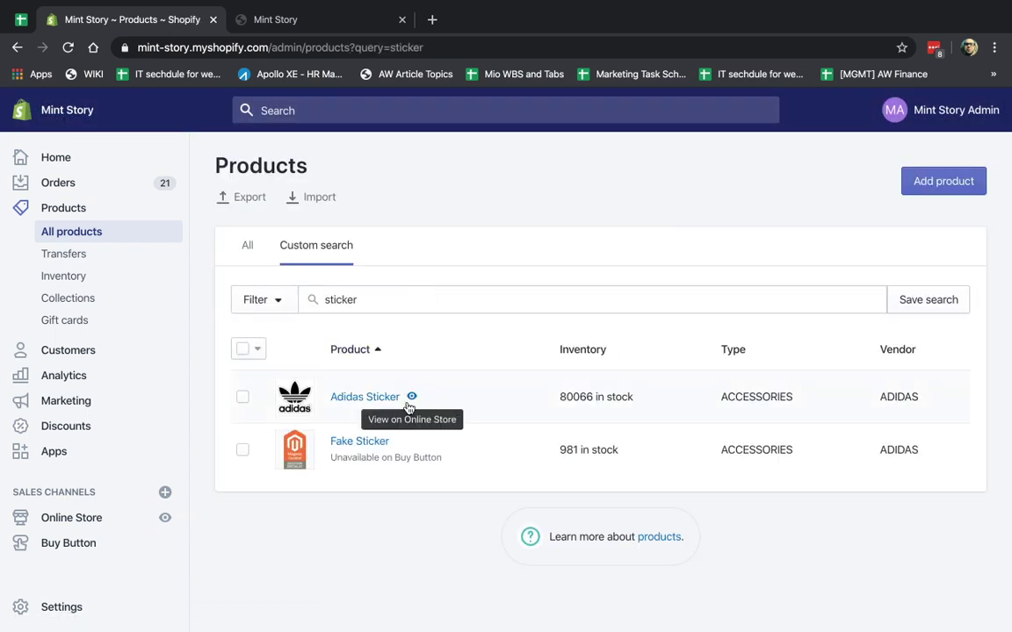
left_click(363, 444)
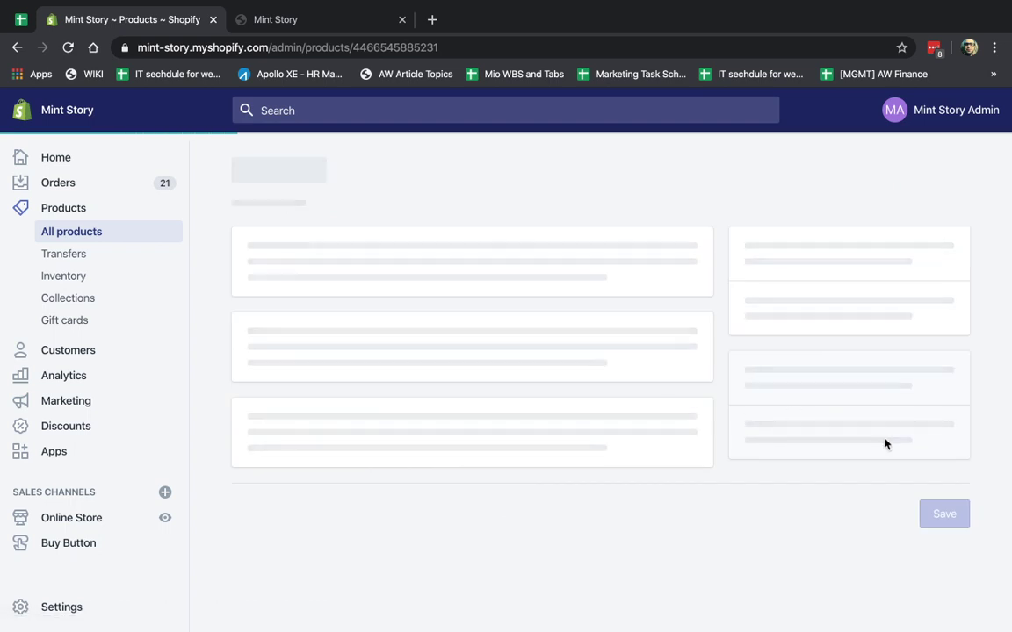
scroll(885, 444, "down", 10)
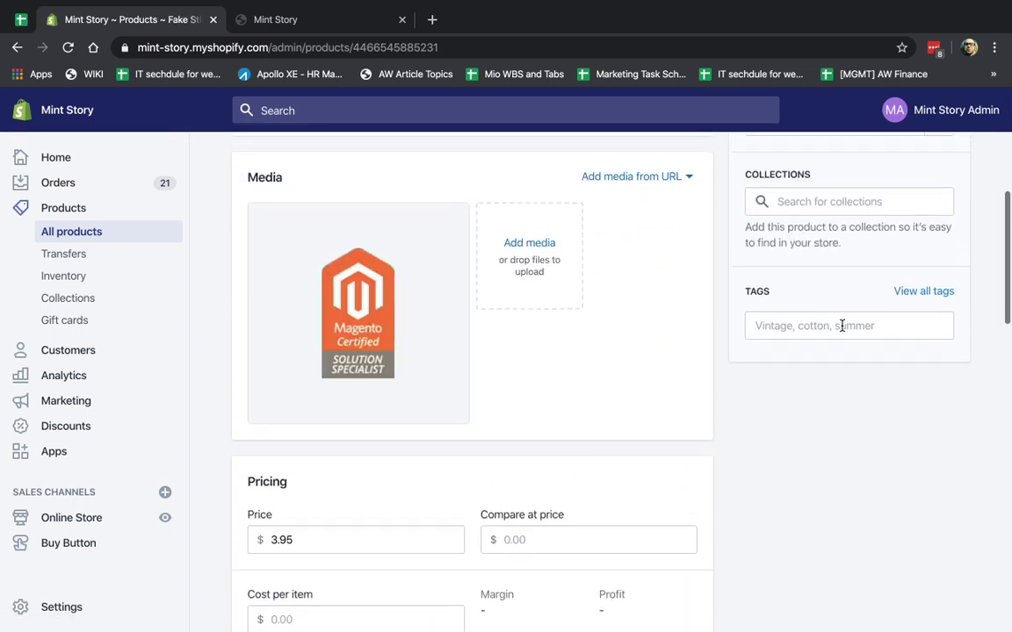
left_click(842, 325)
type("stickert")
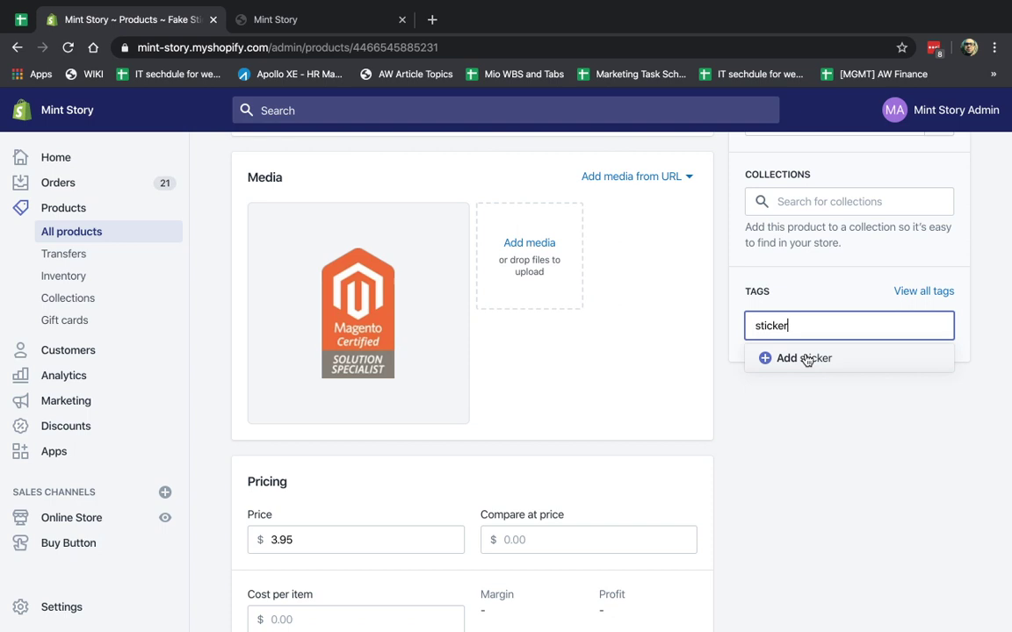
left_click(806, 359)
scroll(849, 163, "up", 3)
left_click(938, 114)
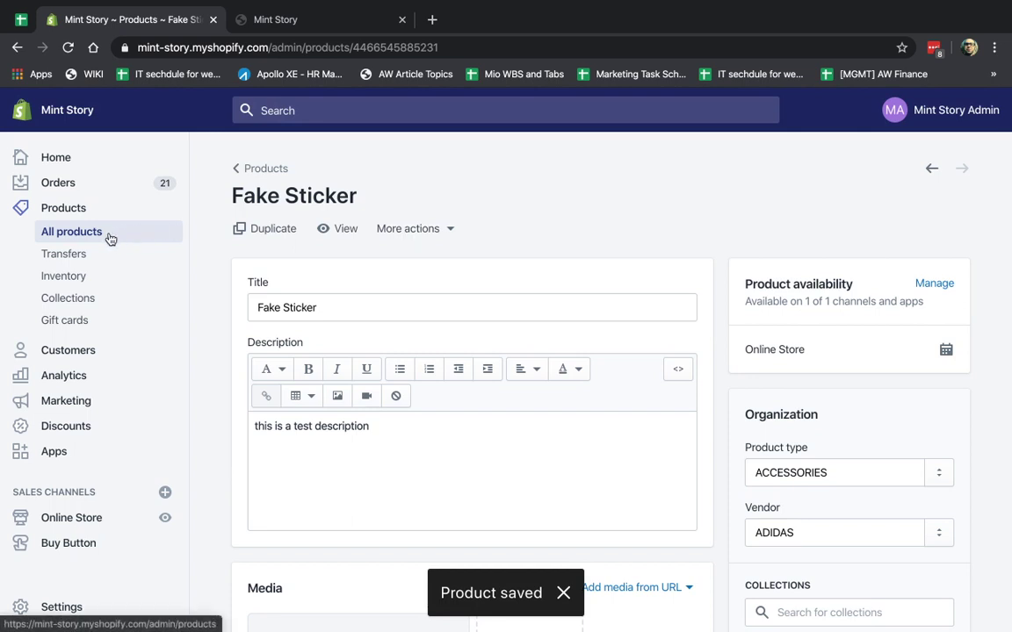
Start a new product collection and title it "My Stickers"
left_click(66, 298)
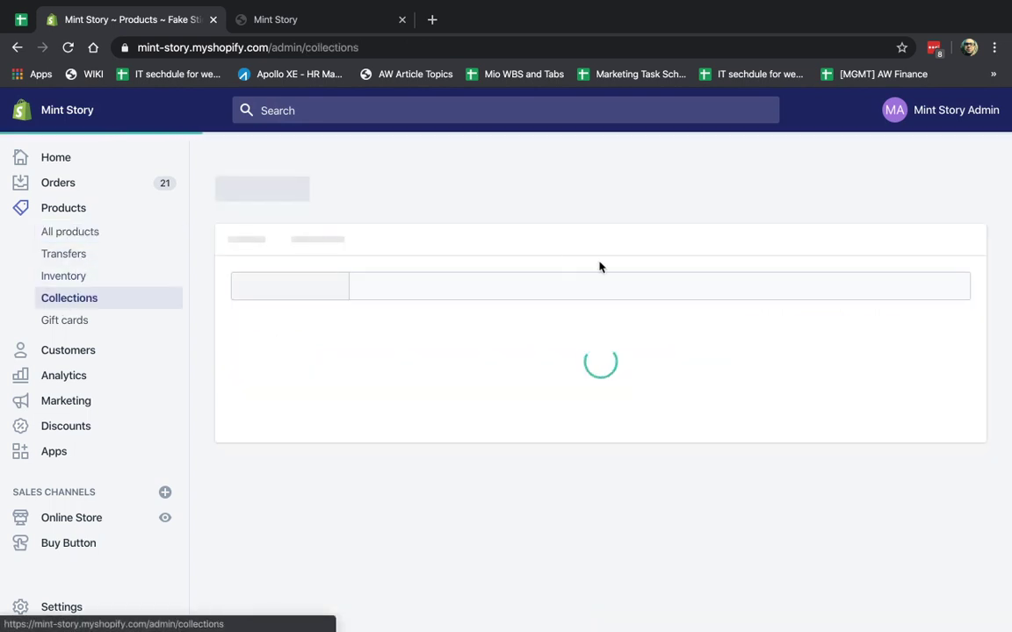
left_click(904, 197)
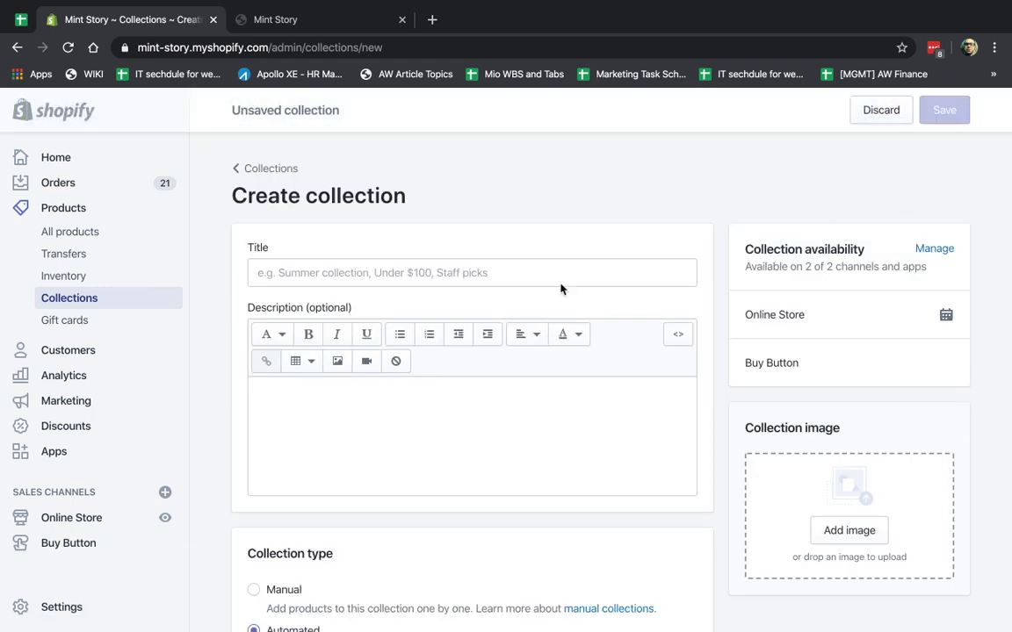
left_click(547, 276)
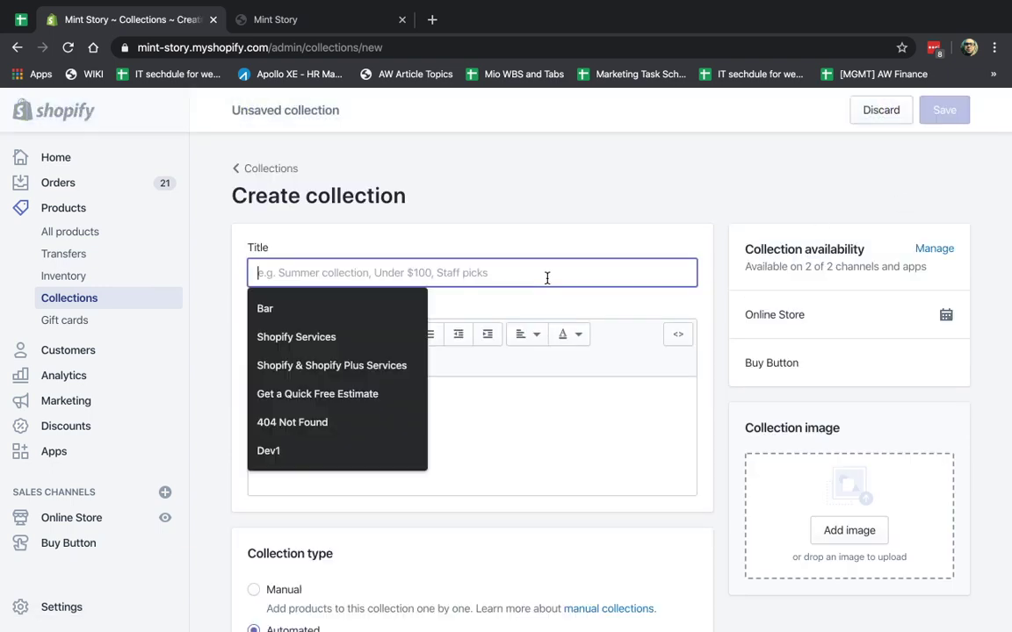
type("My Stickers")
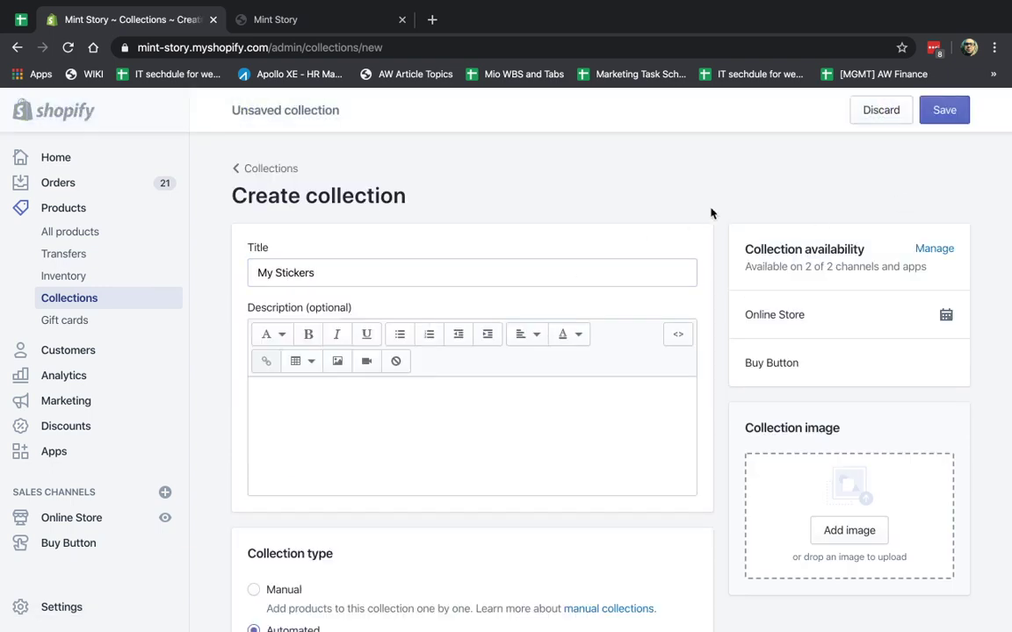
Review the automated collection's condition types, then add a second condition and delete it again
scroll(711, 214, "down", 5)
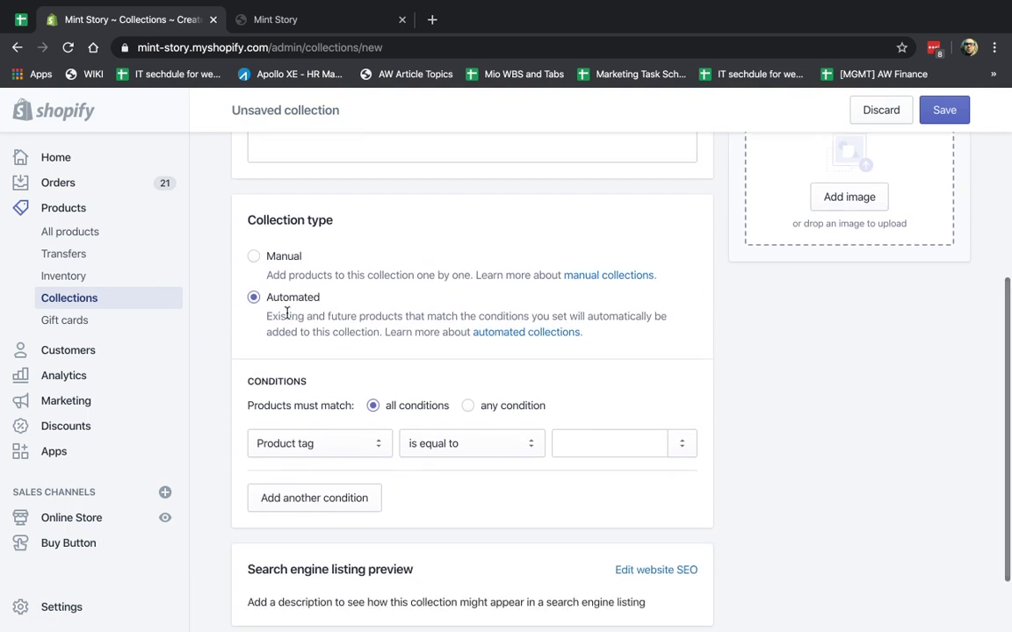
left_click_drag(272, 297, 314, 305)
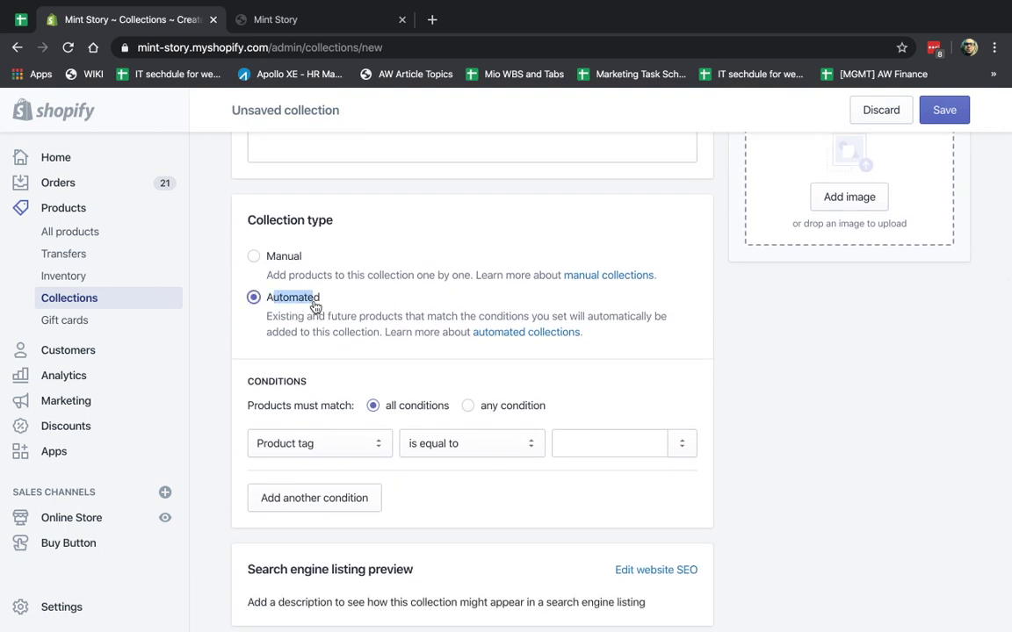
left_click(303, 446)
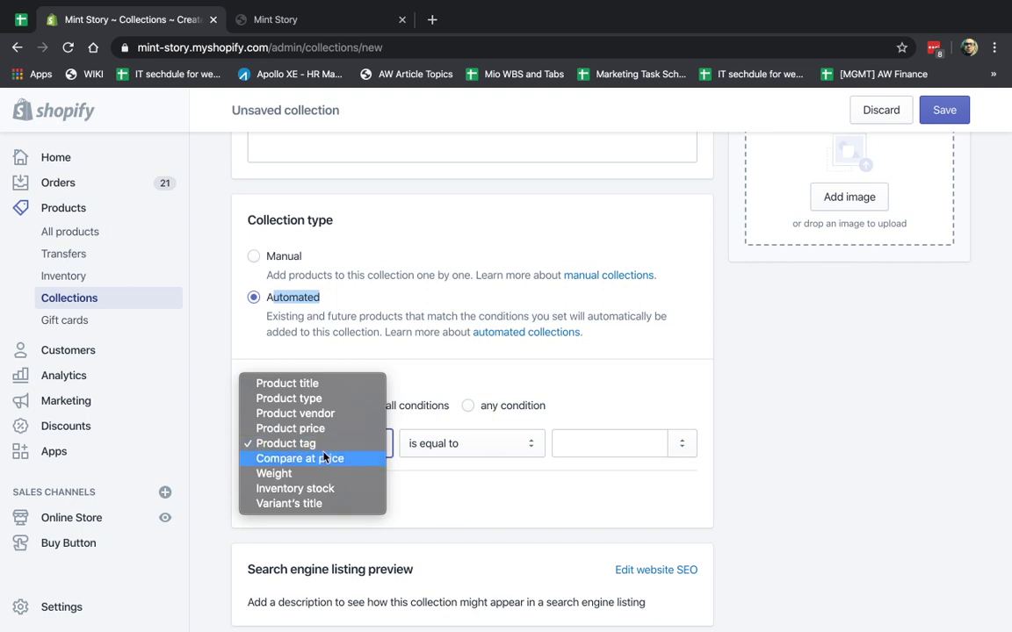
left_click(436, 506)
scroll(436, 506, "down", 1)
left_click(350, 413)
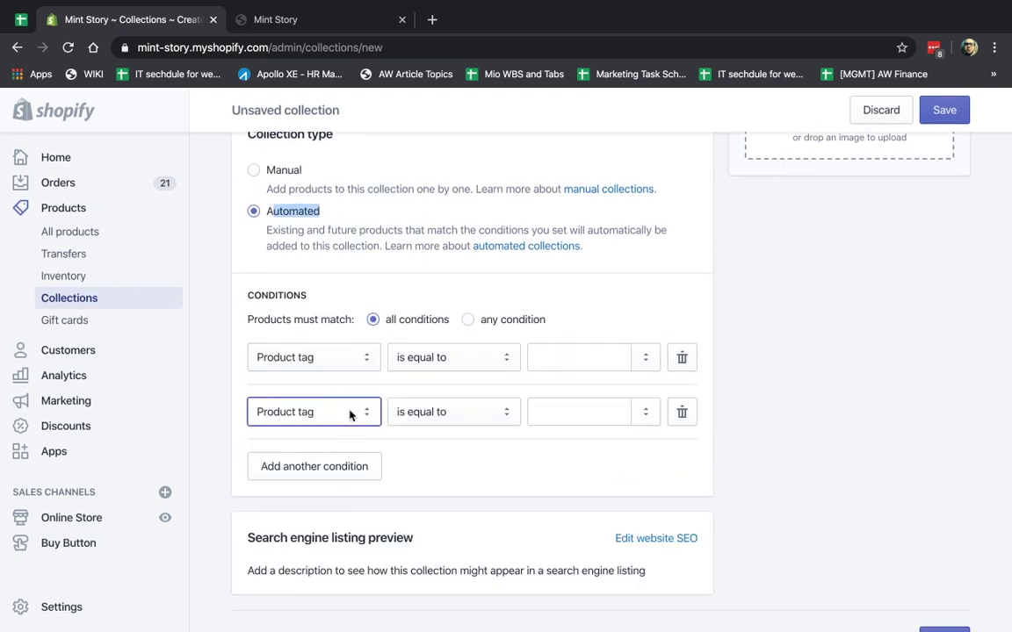
left_click(681, 412)
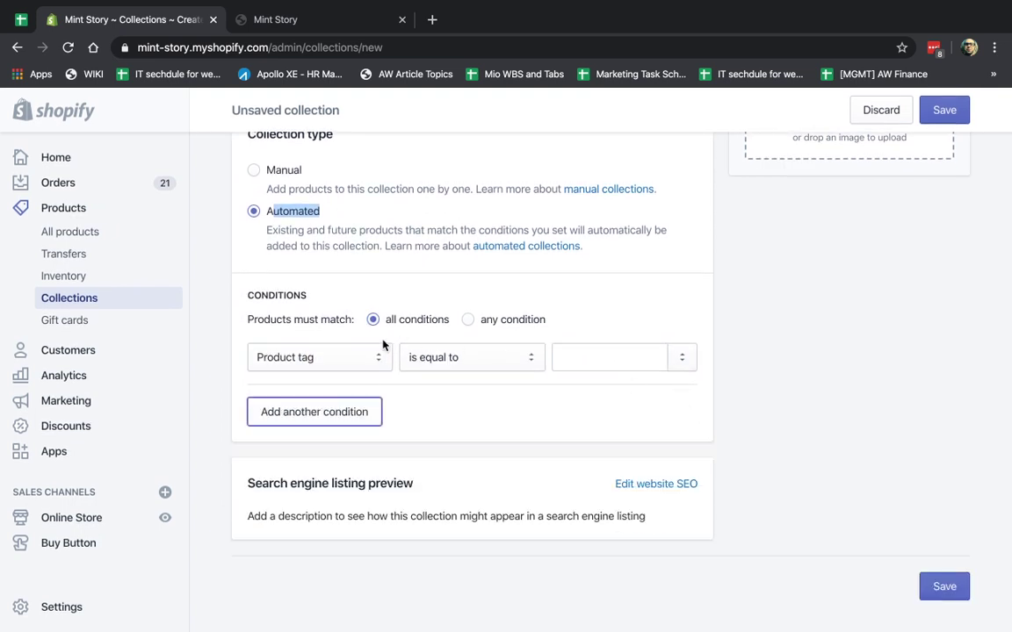
Set the collection condition to product tag is equal to "sticker" and save the collection
left_click(334, 358)
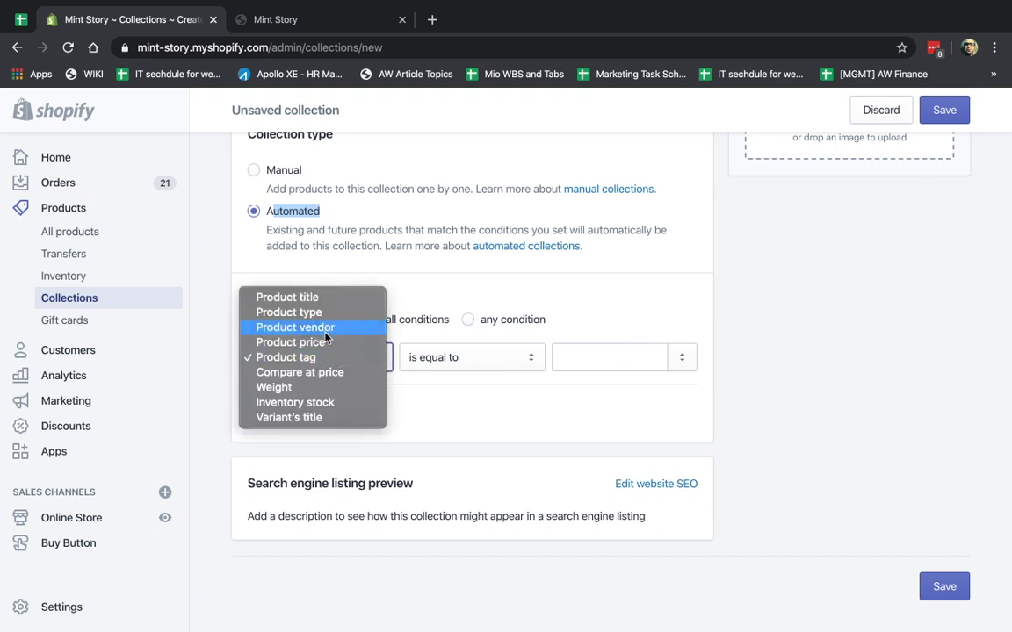
left_click(316, 357)
left_click(601, 357)
type("sticker")
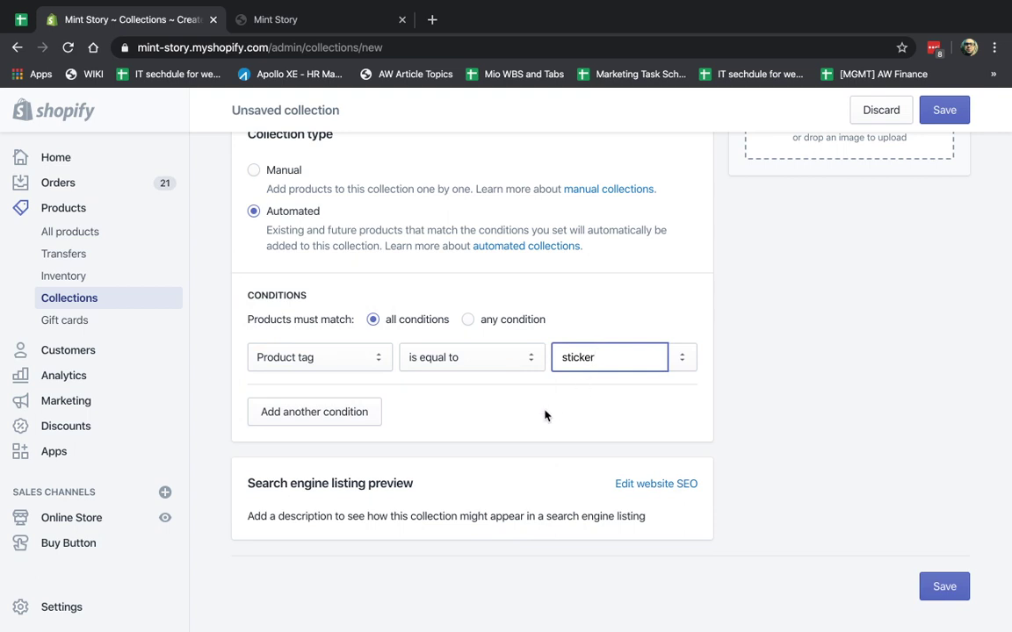
left_click(678, 411)
left_click(944, 584)
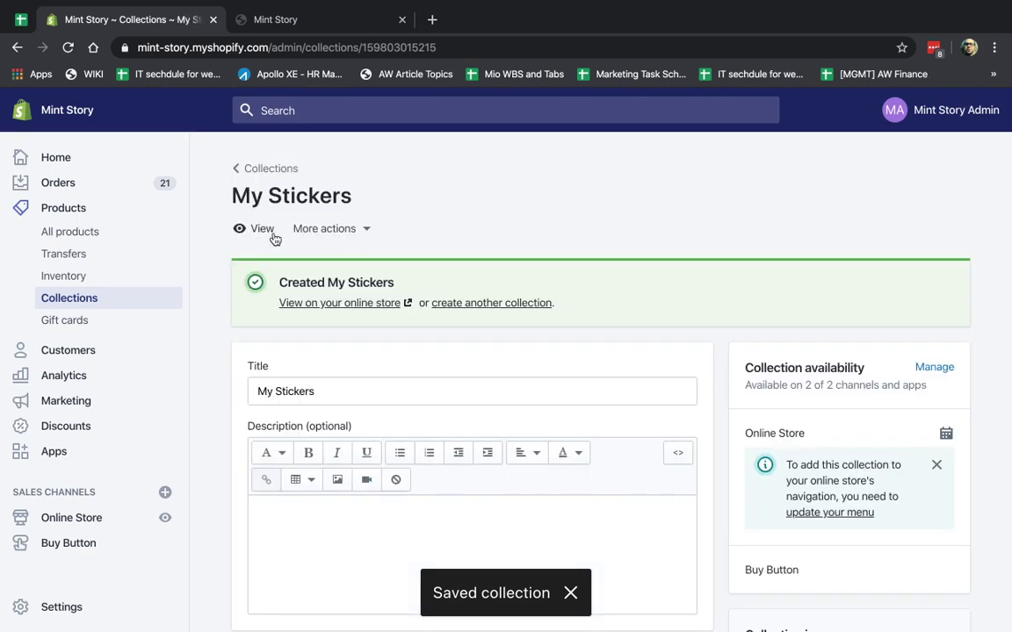
View the My Stickers collection on the online store and look over its products
left_click(244, 230)
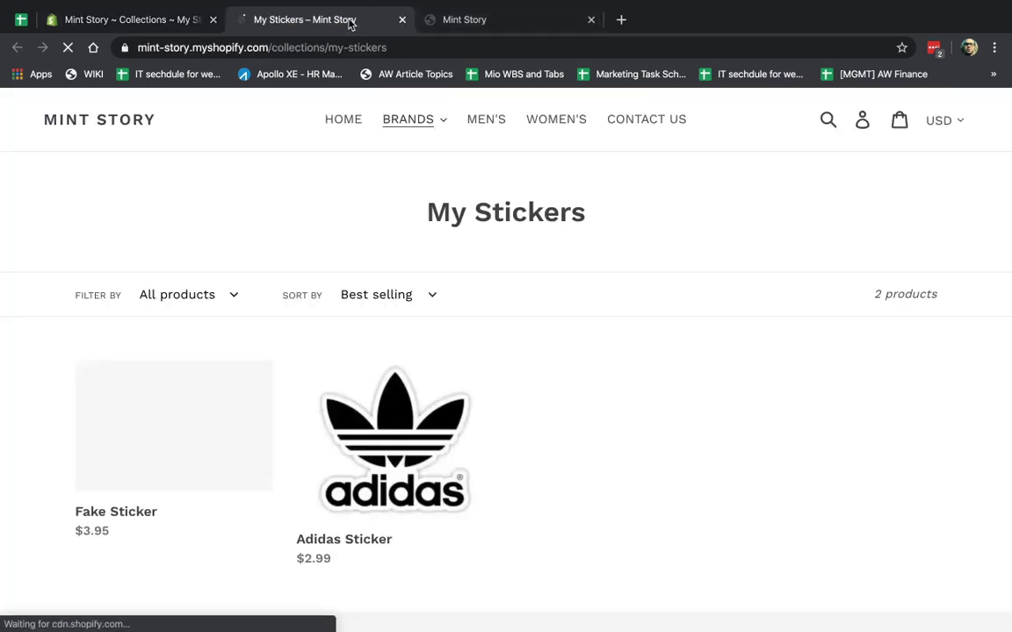
scroll(562, 306, "down", 1)
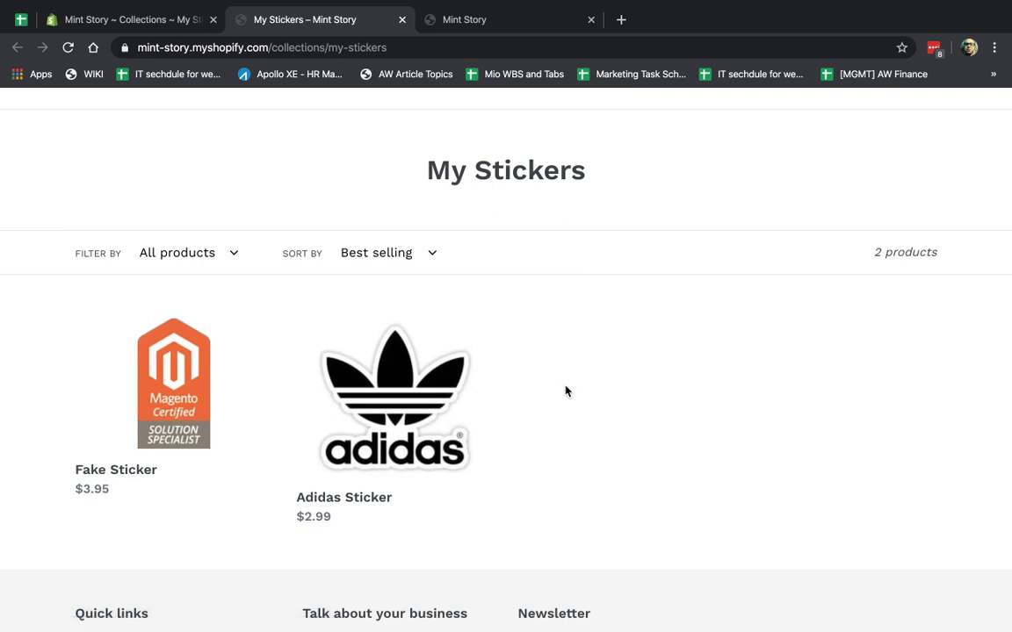
mouse_move(139, 4)
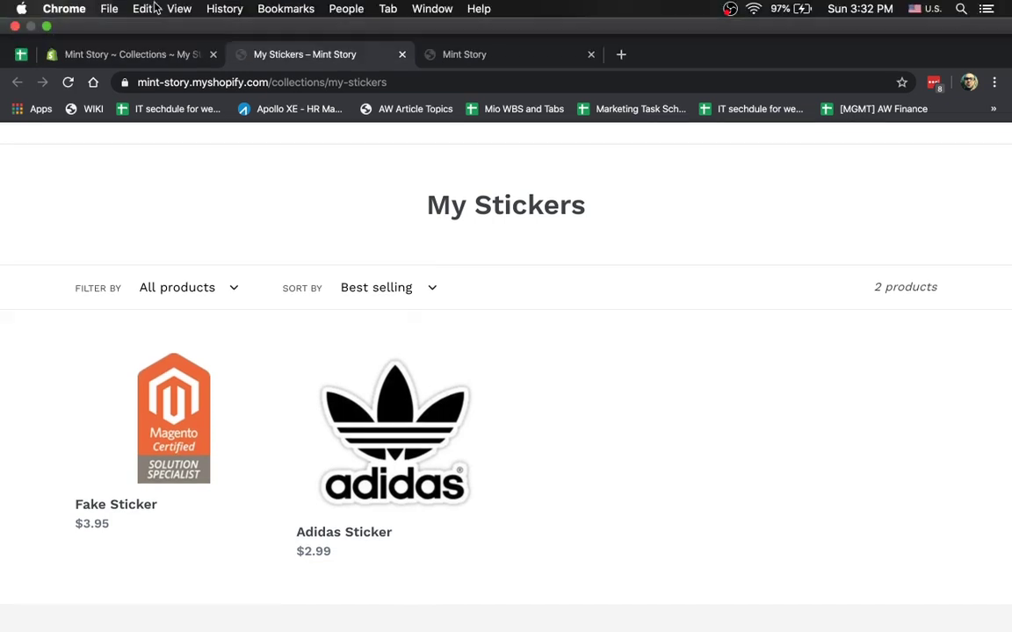
Open the Adidas Sticker product page from the My Stickers collection on the online store
left_click(149, 55)
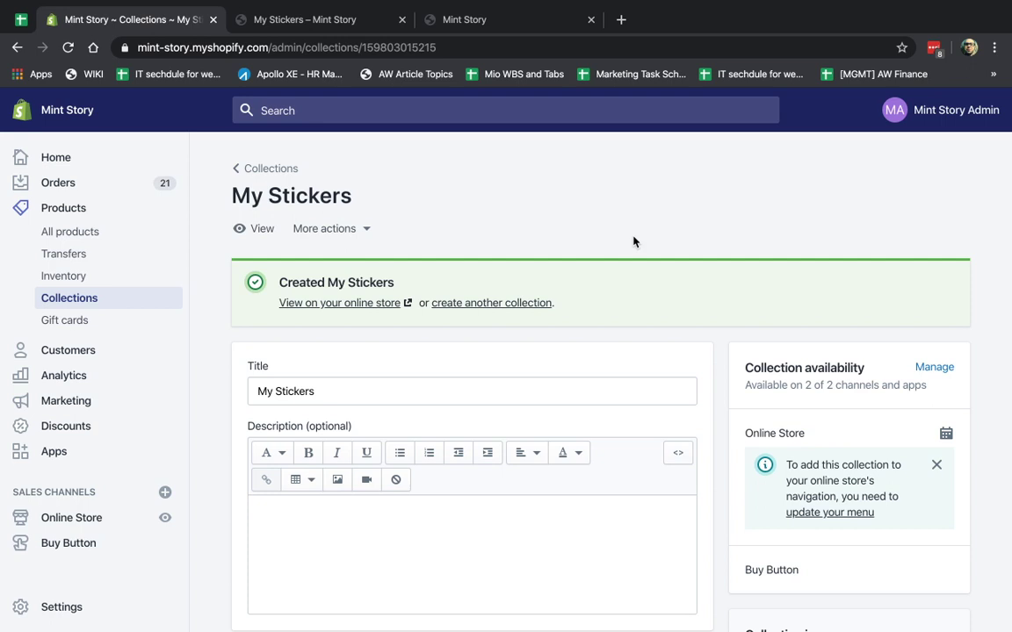
left_click(342, 19)
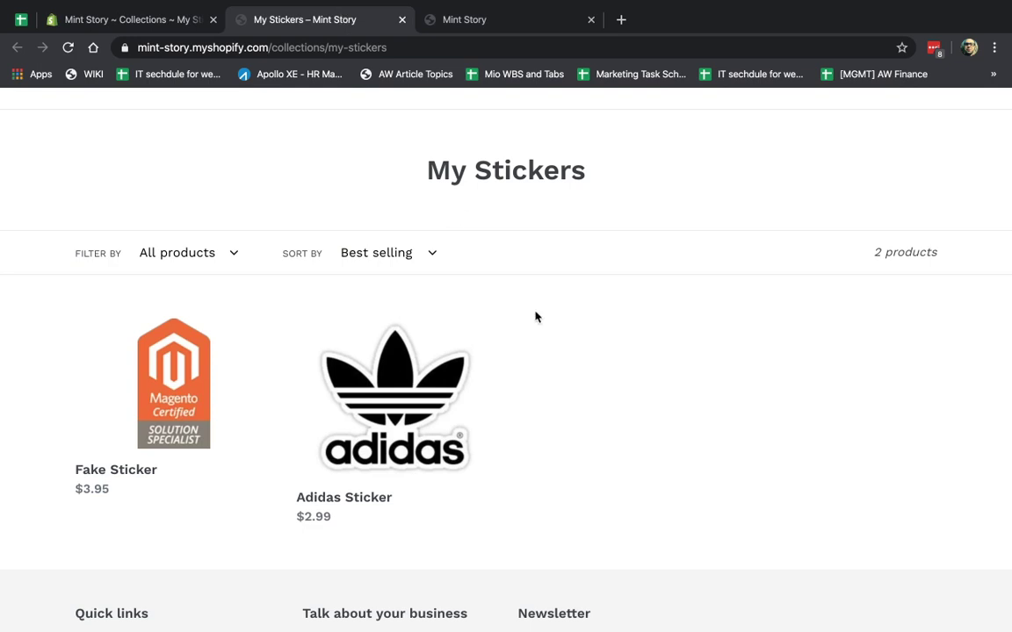
scroll(630, 418, "up", 1)
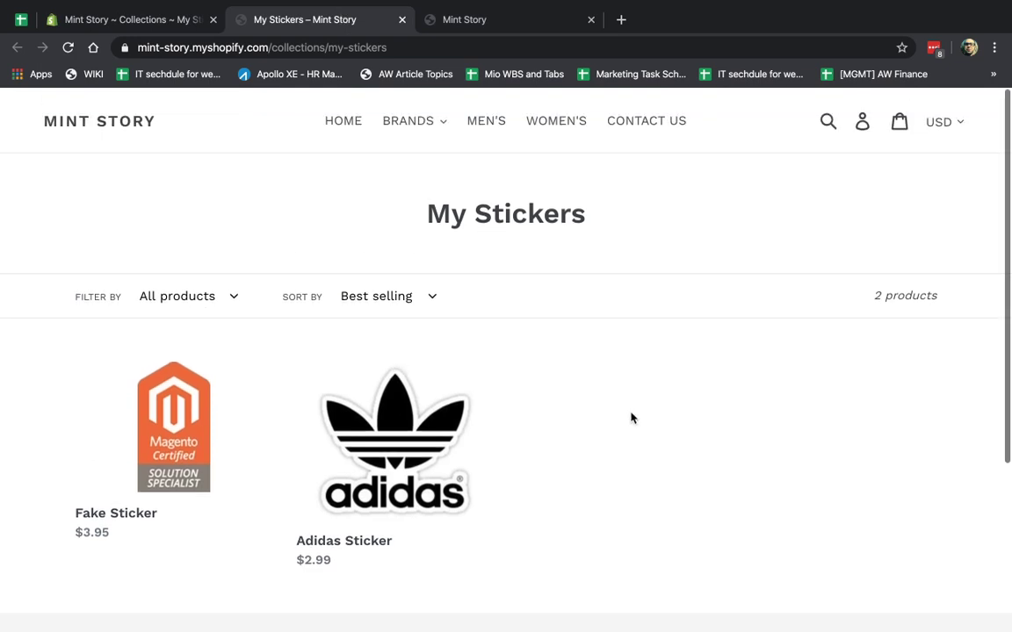
left_click(383, 412)
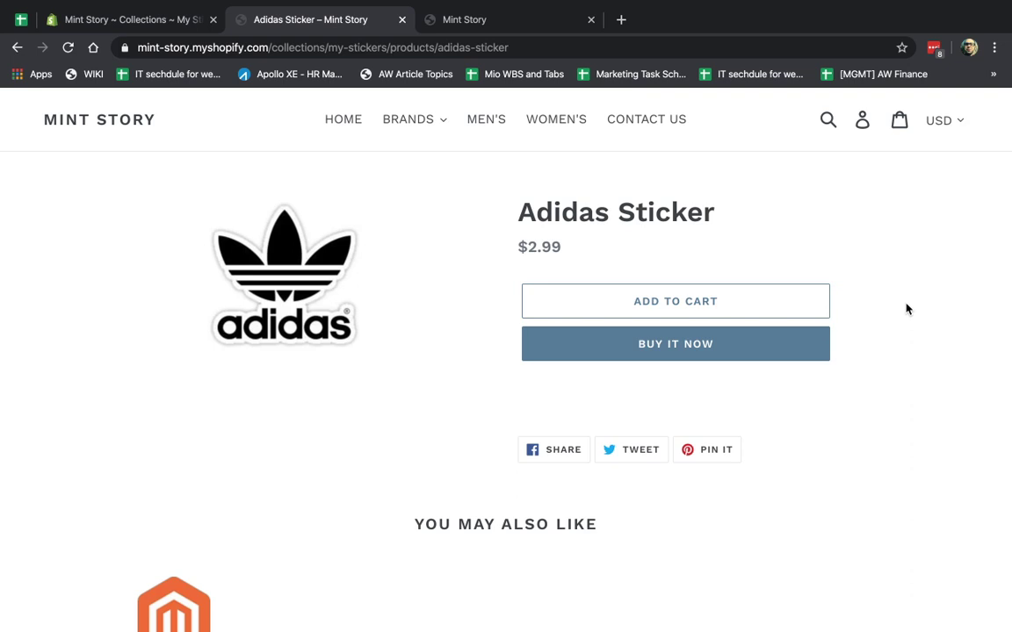
Return to the Shopify admin and show the list of all products
left_click(167, 22)
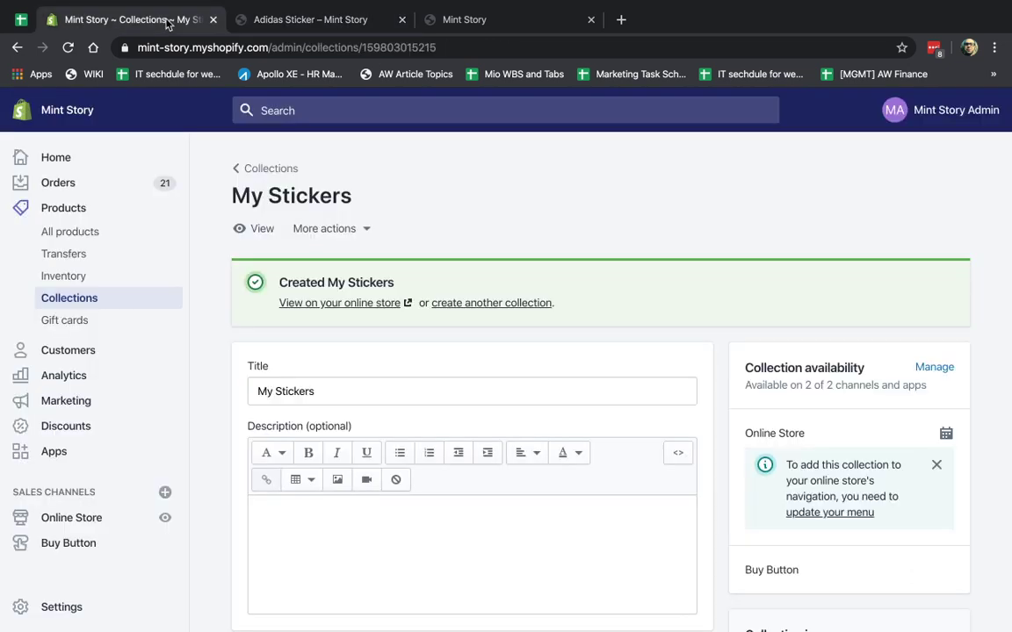
left_click(70, 298)
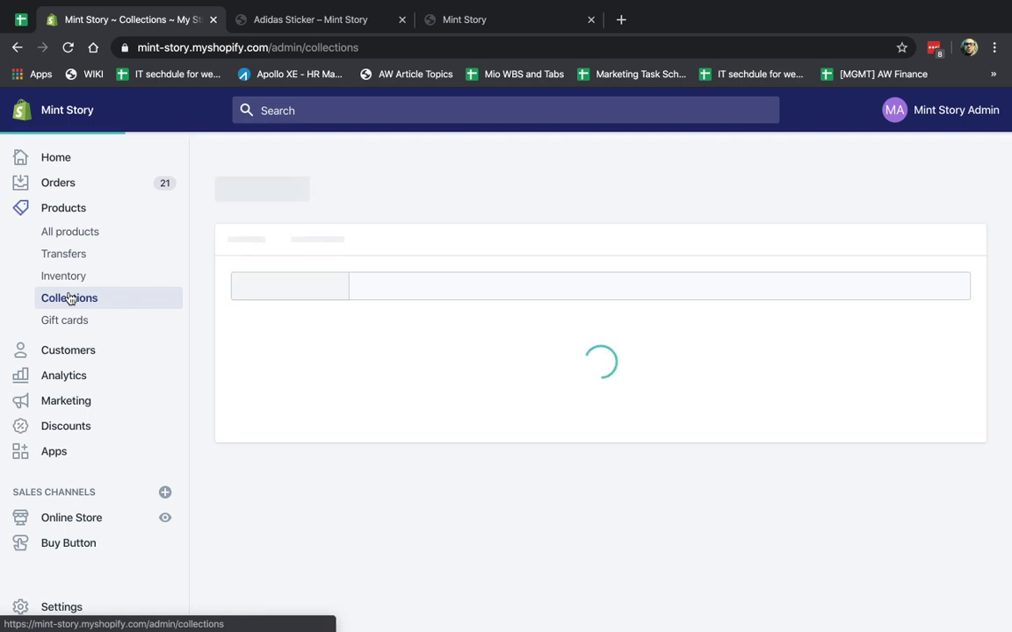
left_click(70, 233)
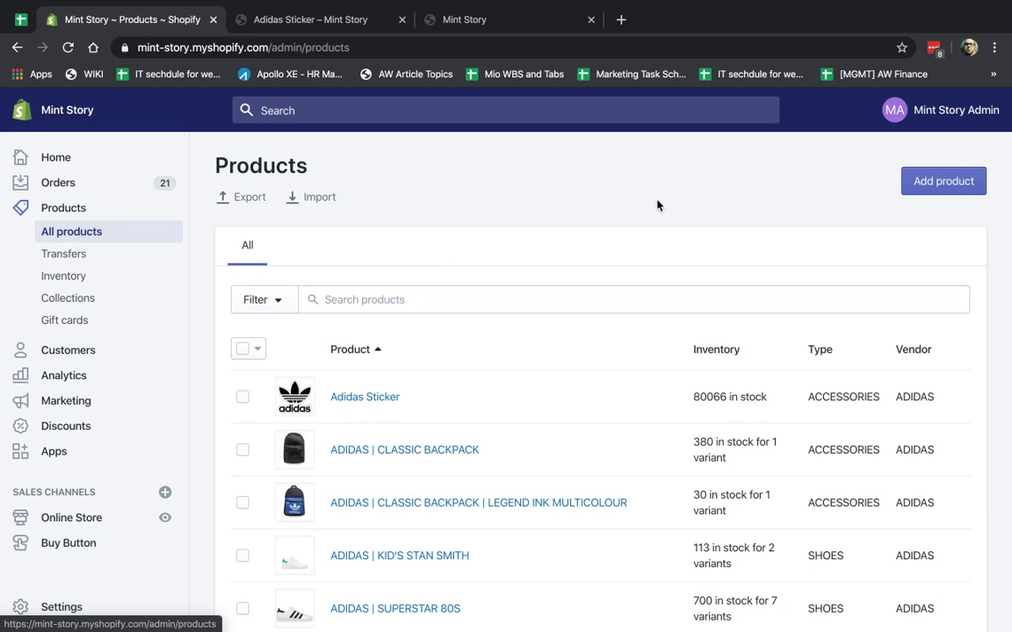
mouse_move(728, 6)
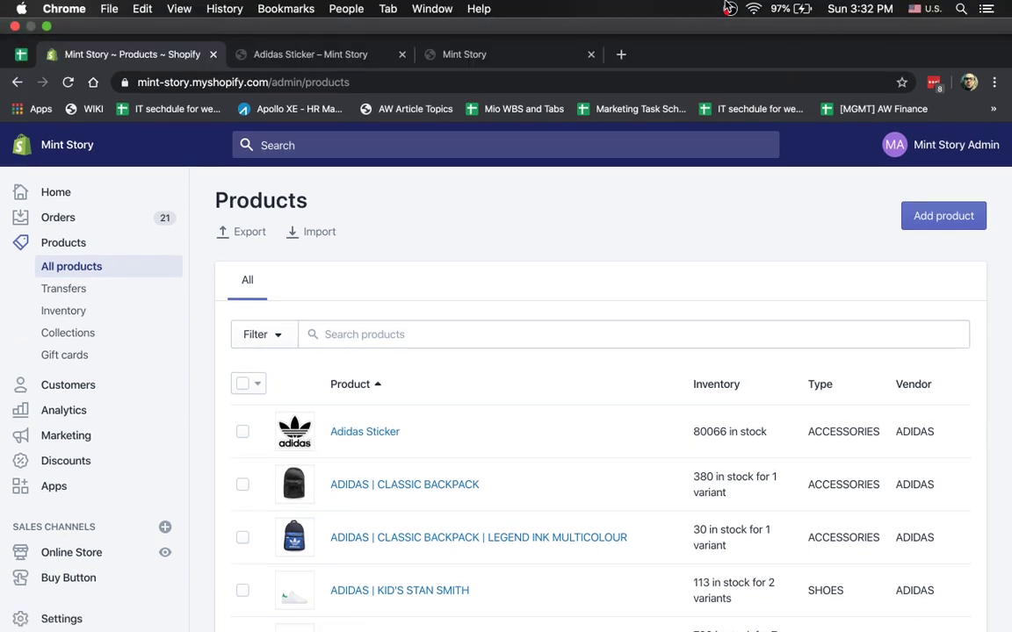
left_click(730, 9)
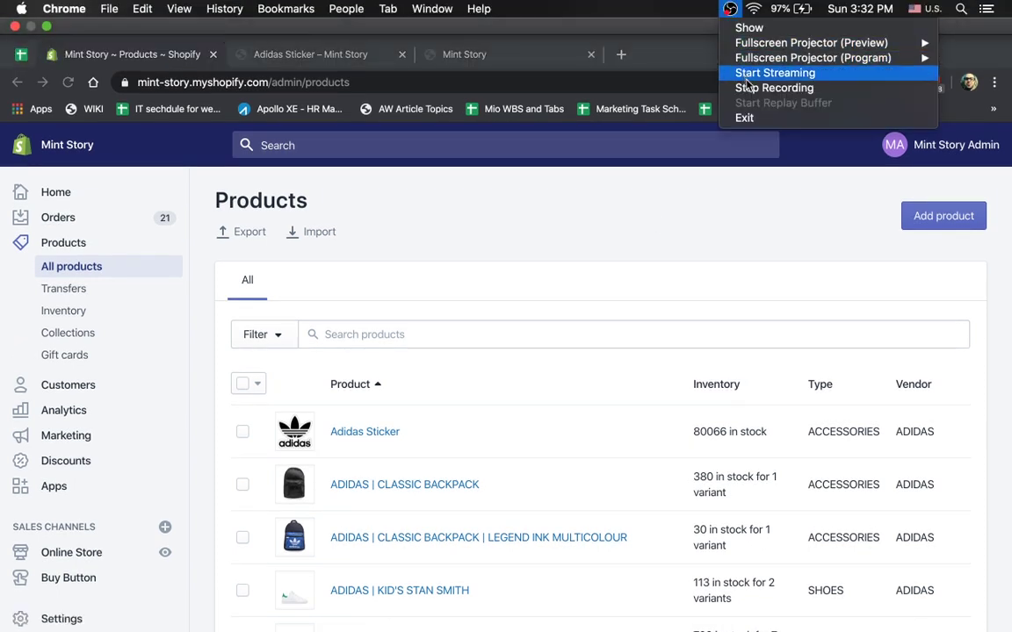